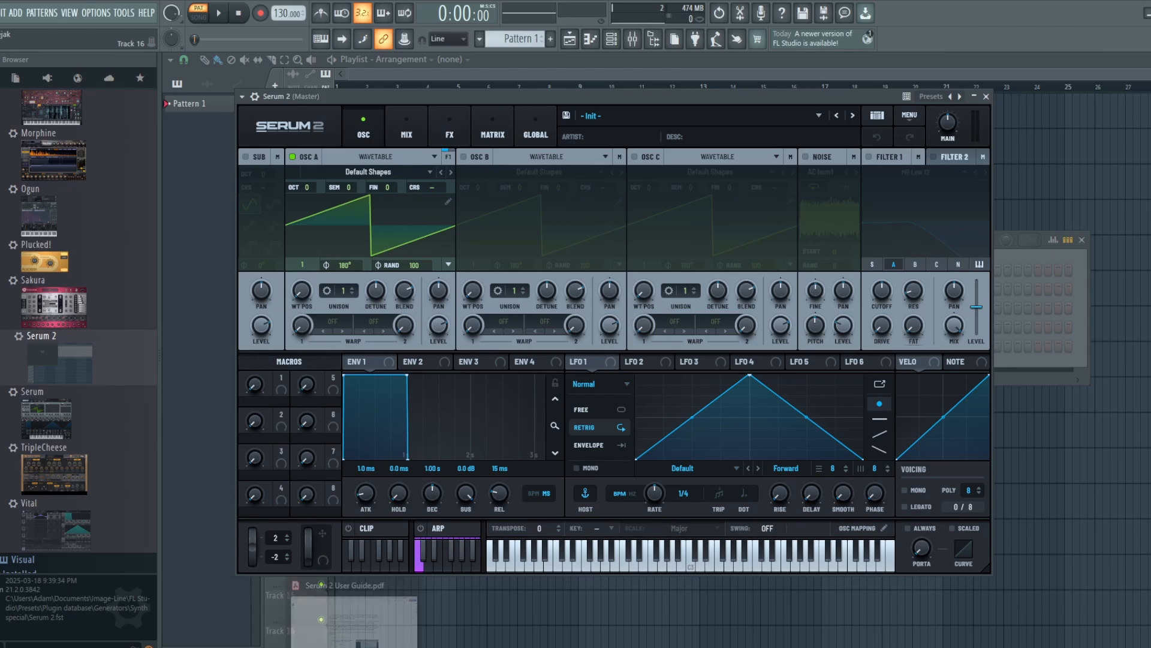
Switch oscillator A to Granular mode and load the factory piano sample Breathy Pianoish
left_click(357, 647)
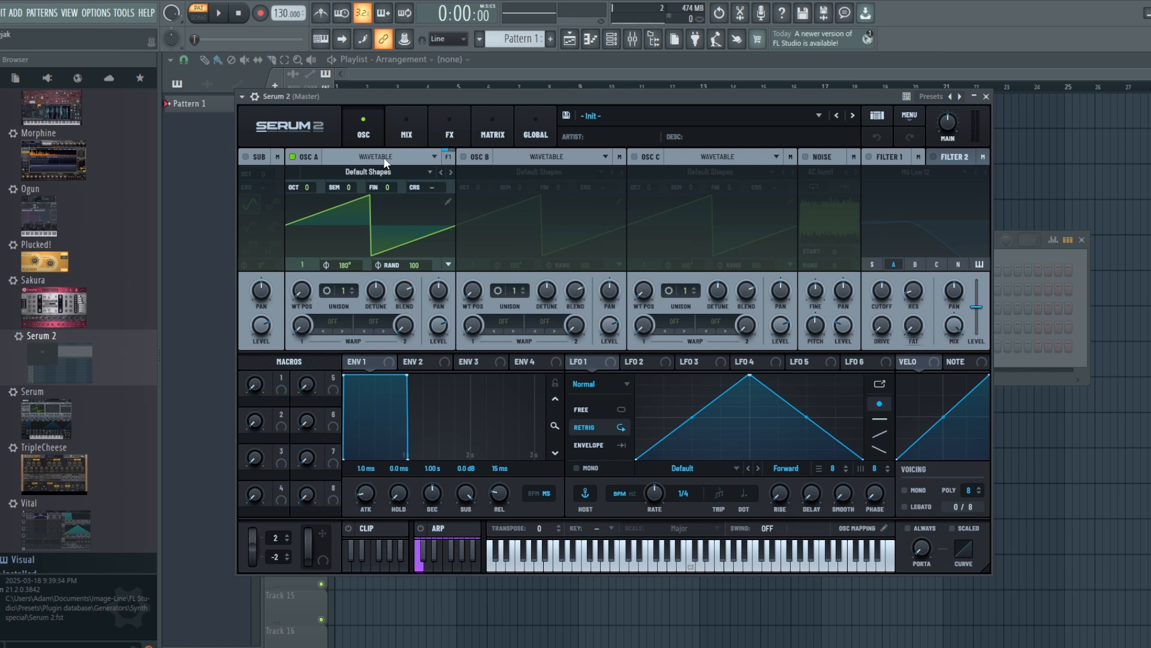
left_click(386, 157)
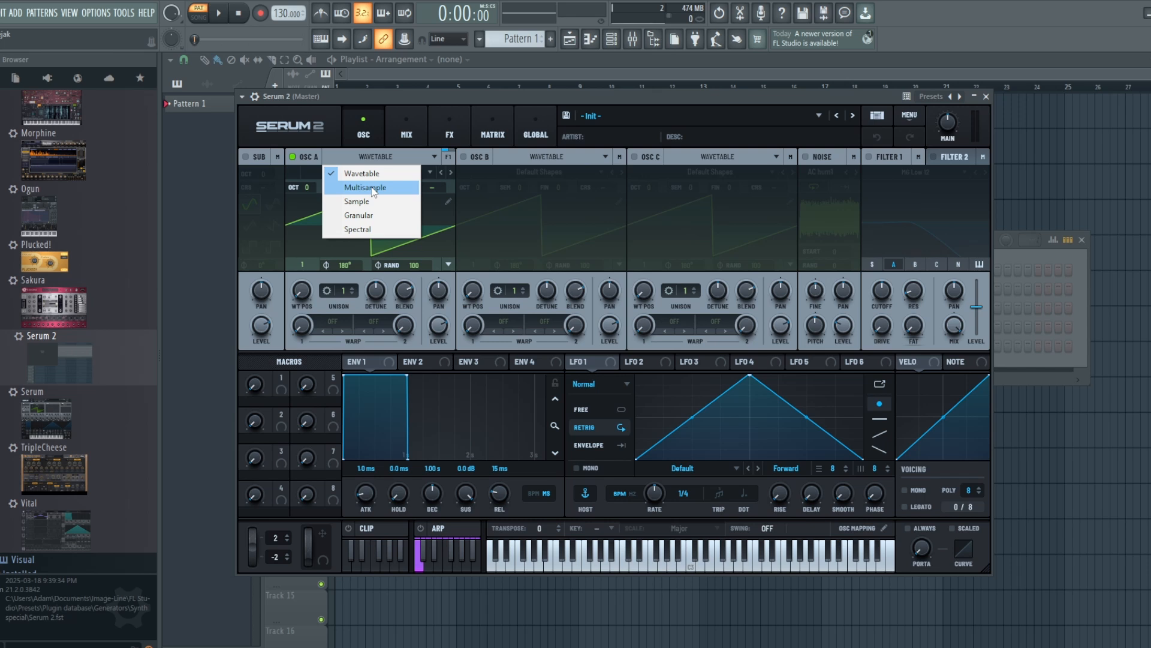
left_click(372, 220)
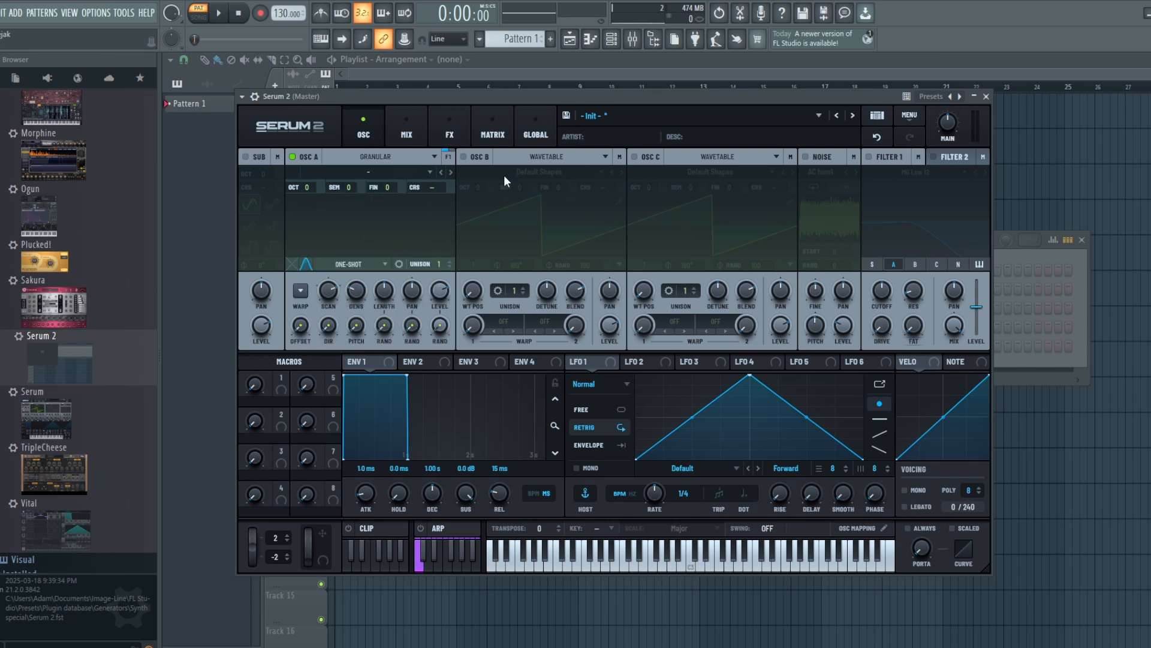
left_click(384, 174)
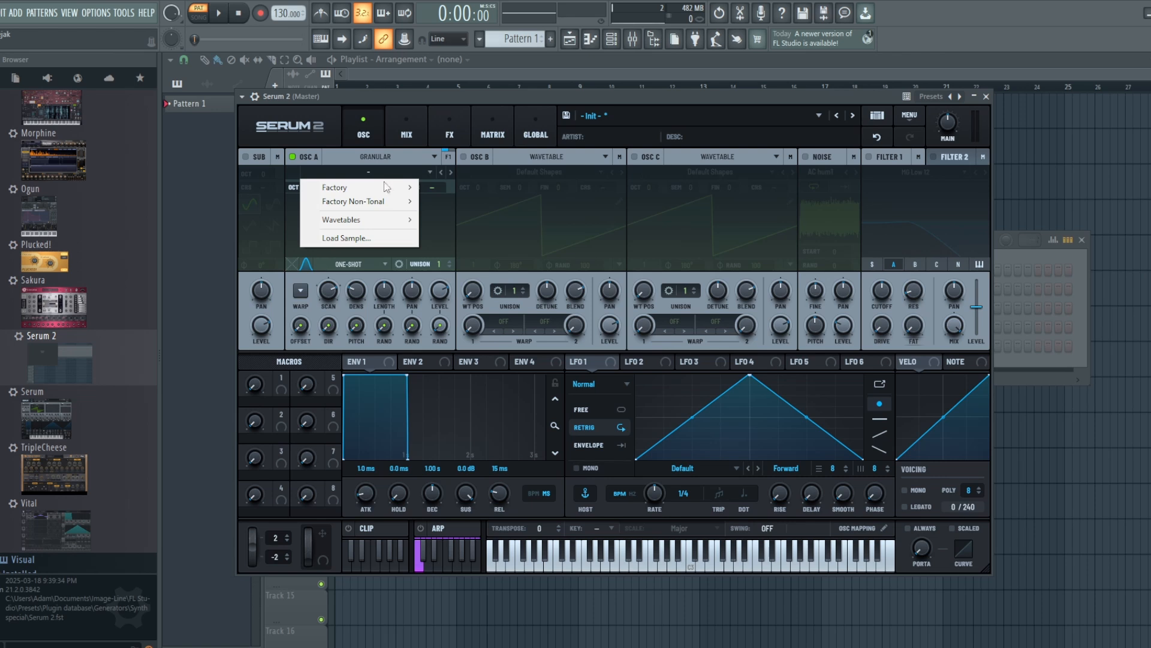
mouse_move(387, 188)
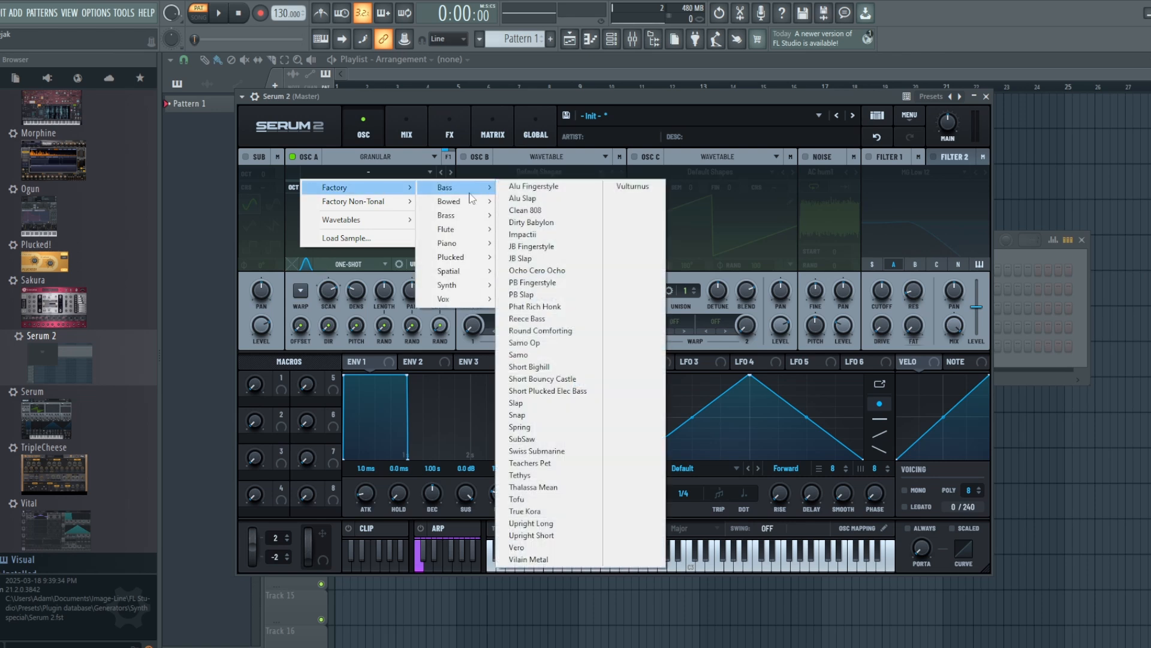
mouse_move(470, 232)
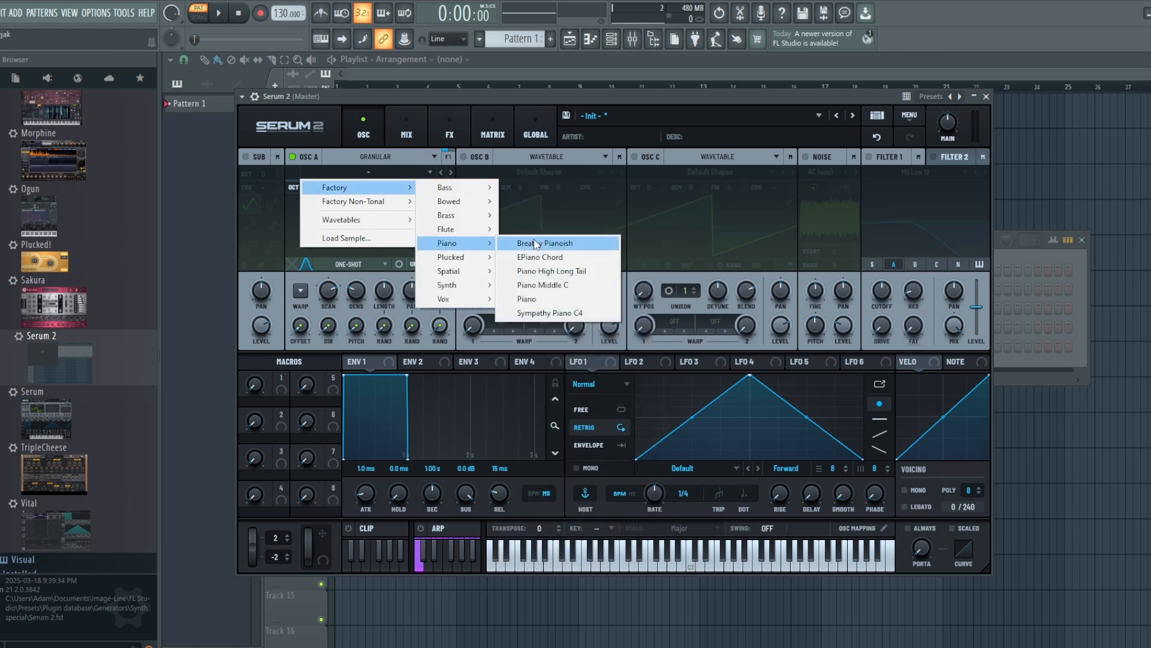
left_click(547, 247)
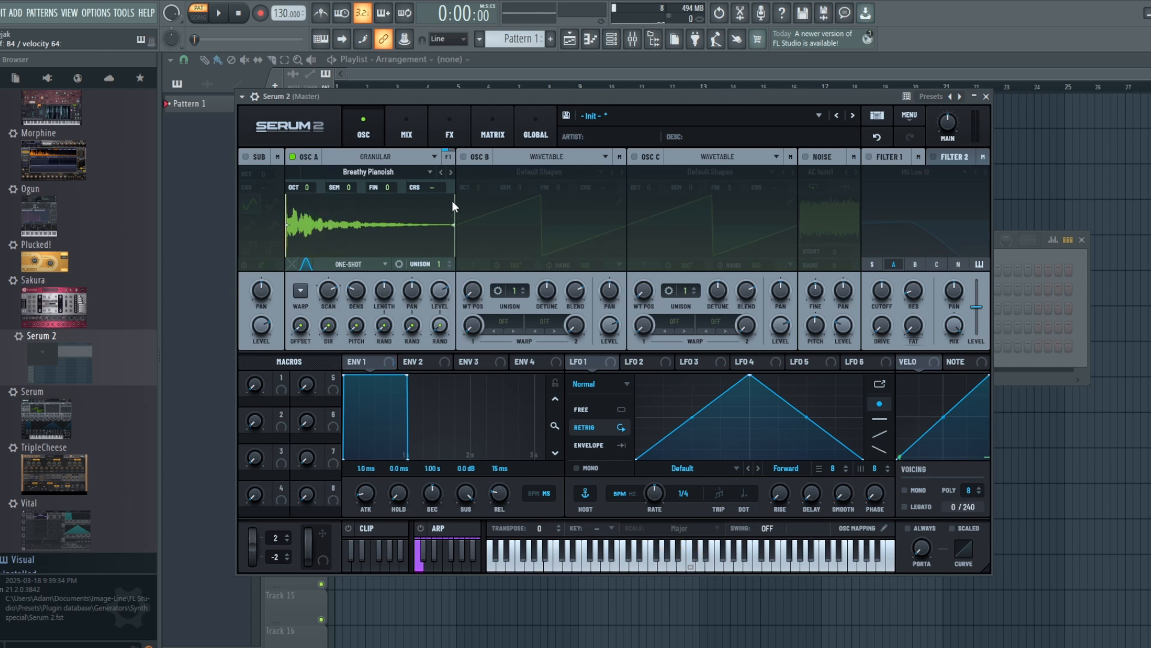
Compare oscillator A in Wavetable and Sample modes before returning it to Granular
left_click(412, 154)
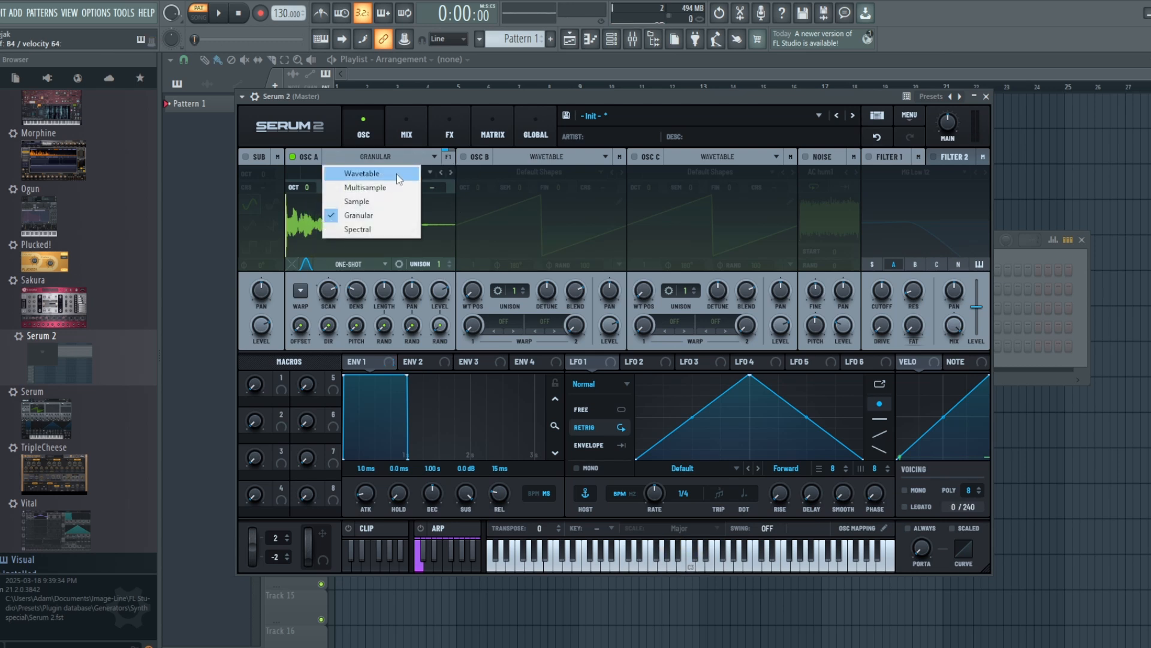
left_click(397, 174)
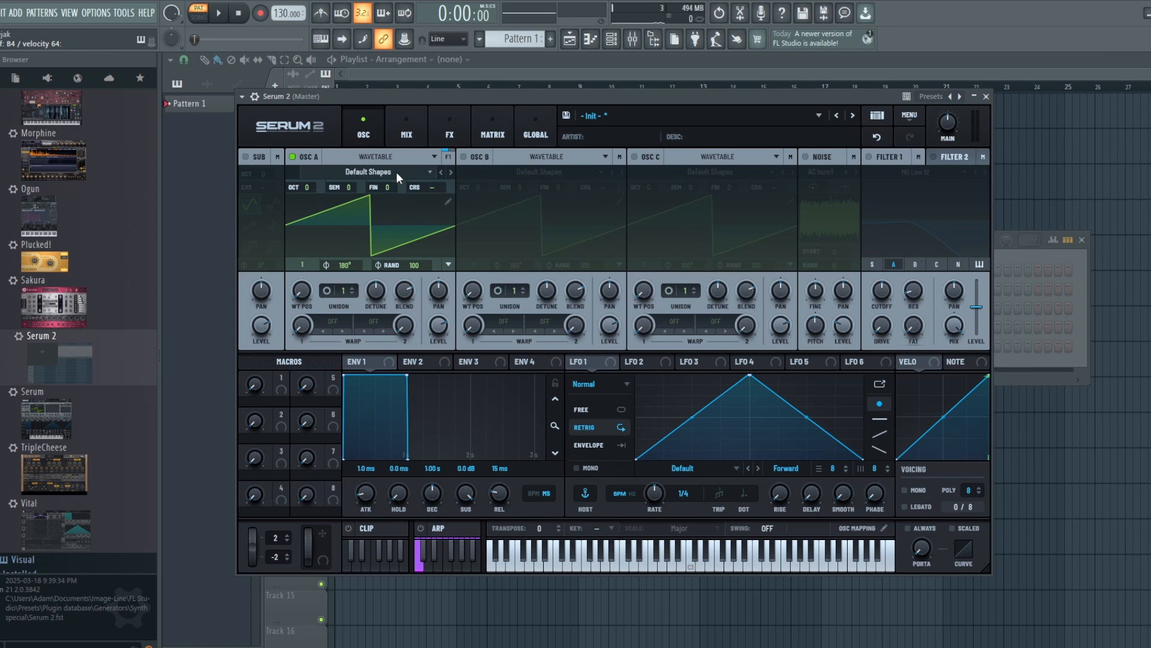
left_click(400, 157)
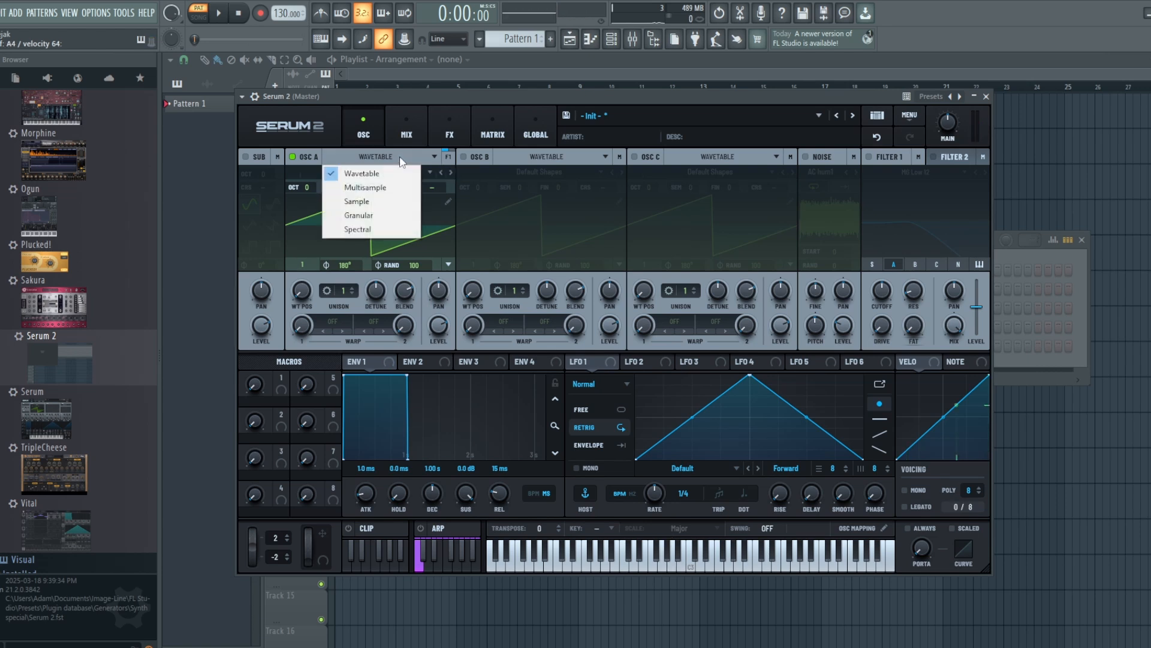
left_click(398, 200)
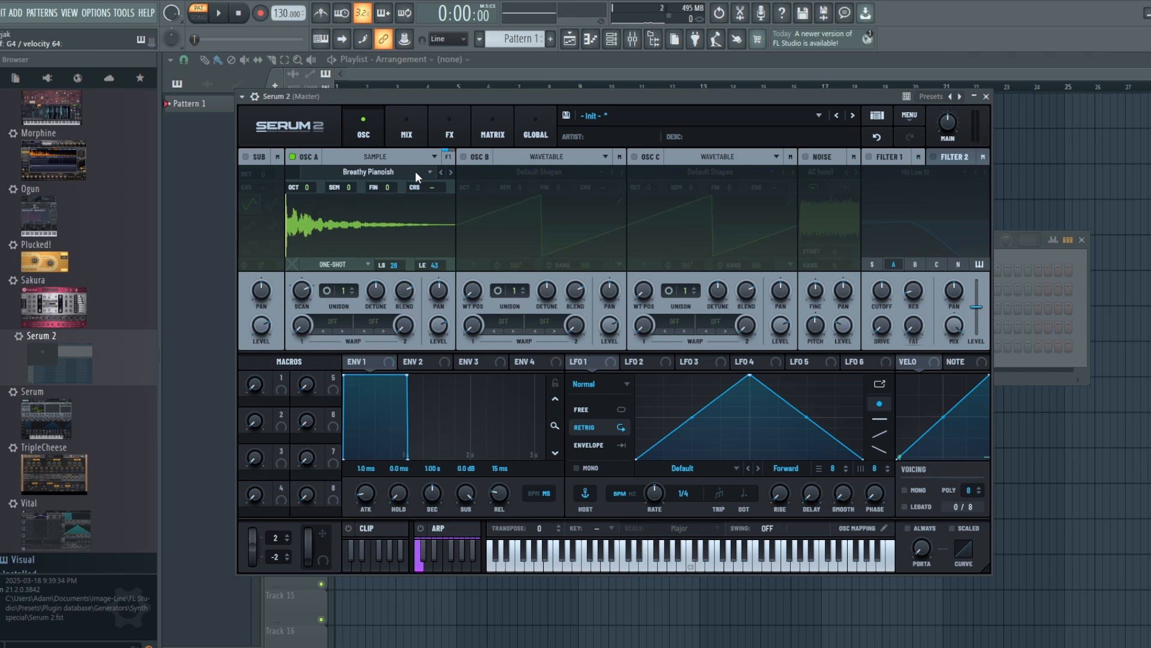
left_click(412, 156)
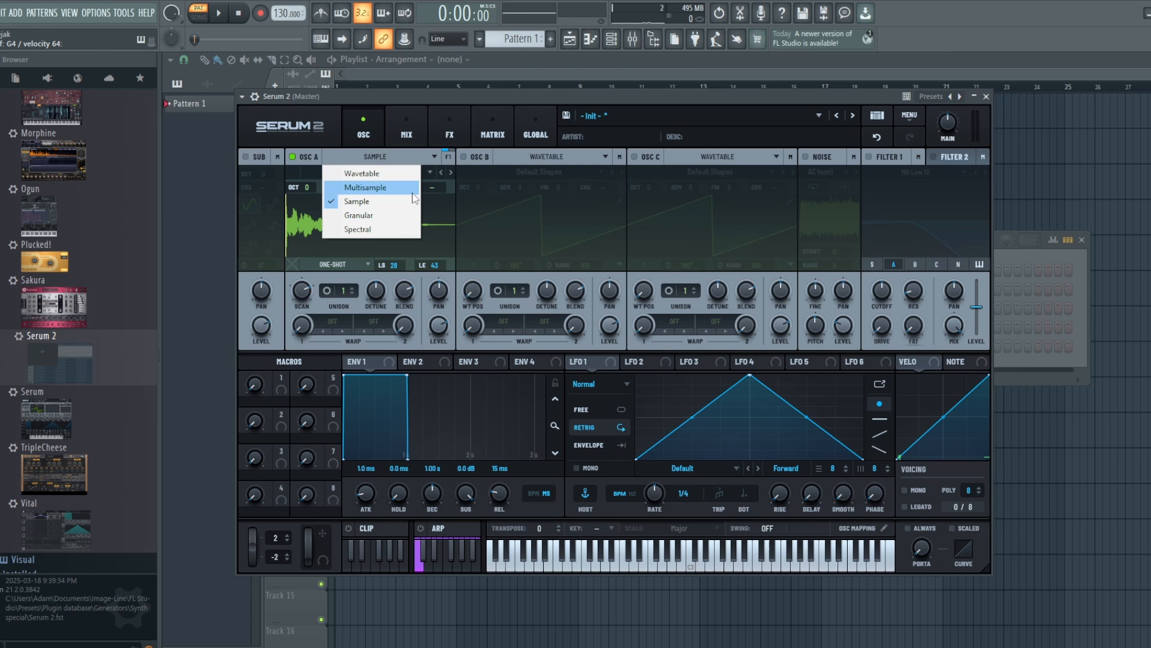
left_click(390, 215)
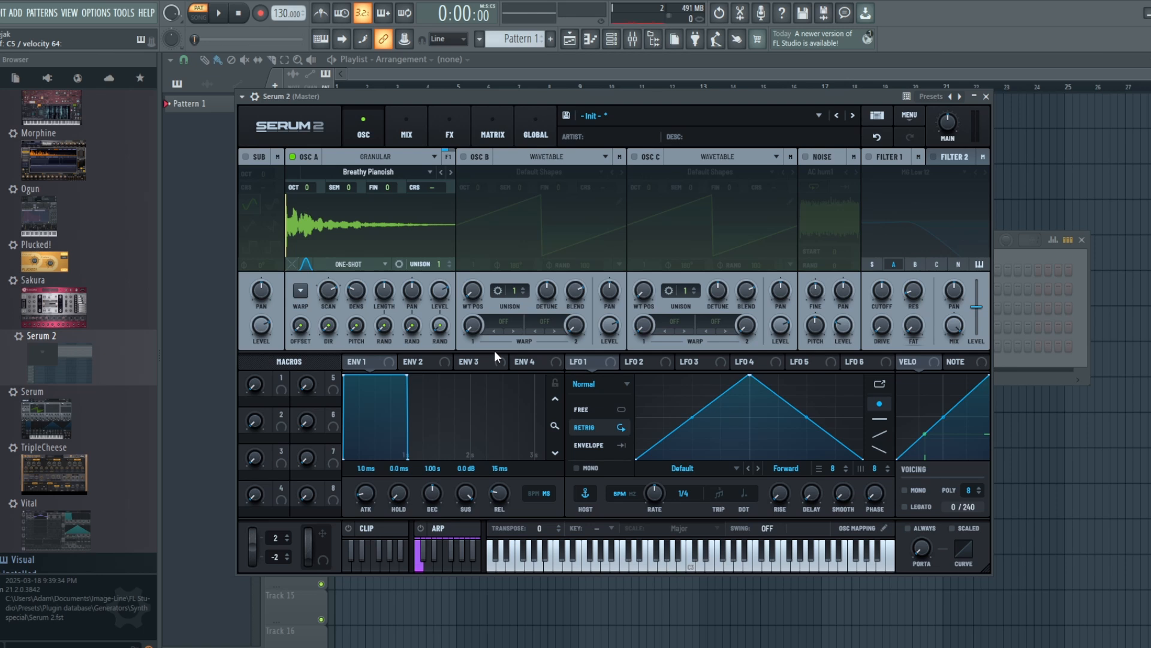
Try a strongly skewed grain window on oscillator A, finishing with the skew at -4 and the waveform view restored
left_click(305, 267)
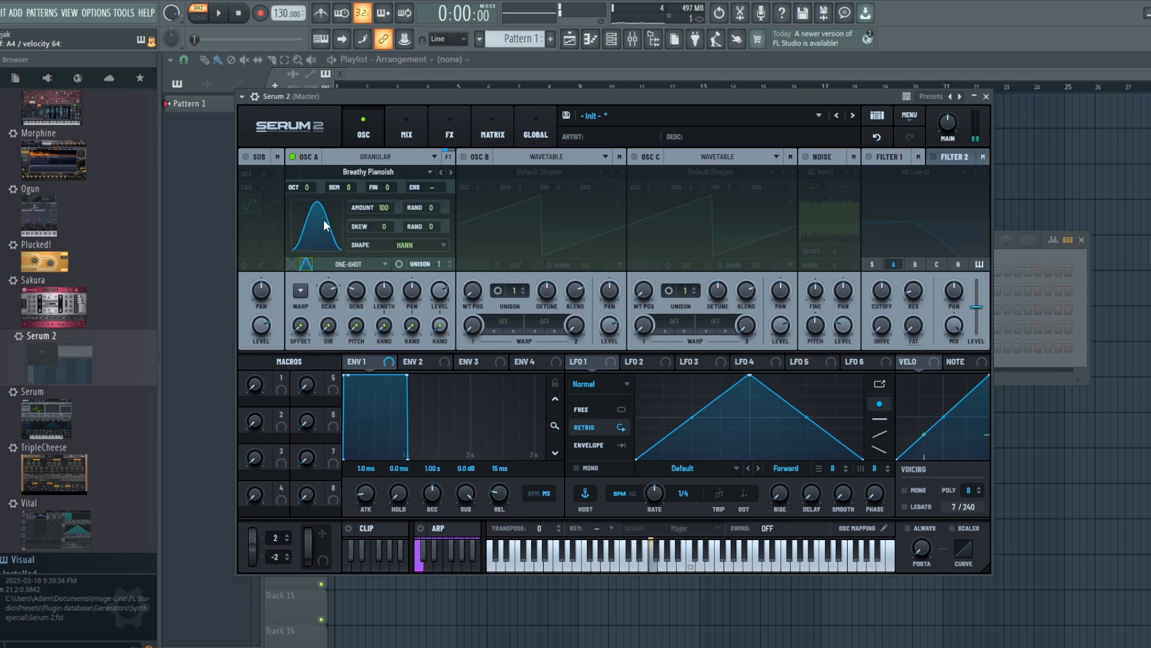
left_click_drag(320, 216, 221, 178)
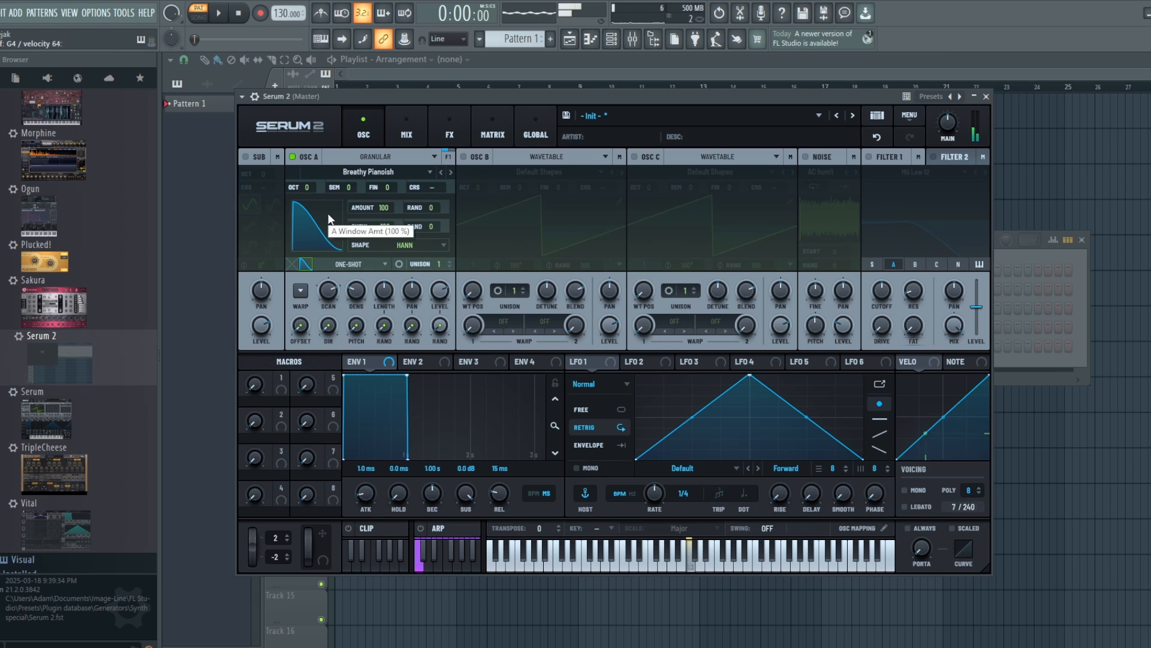
left_click_drag(301, 210, 302, 207)
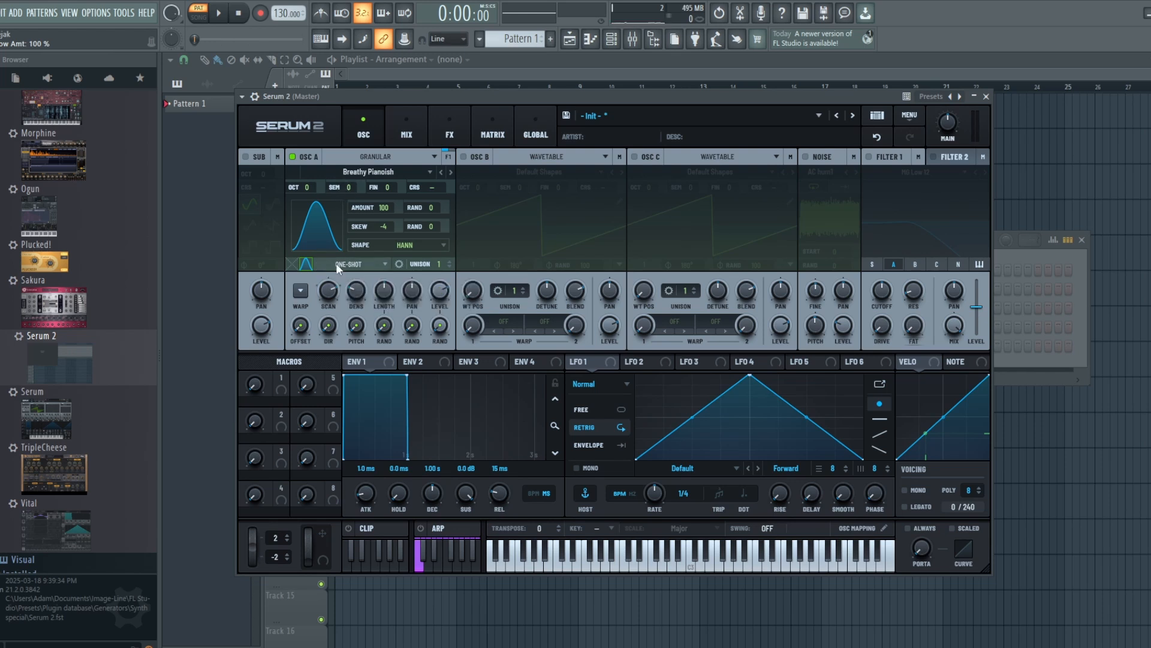
left_click(306, 264)
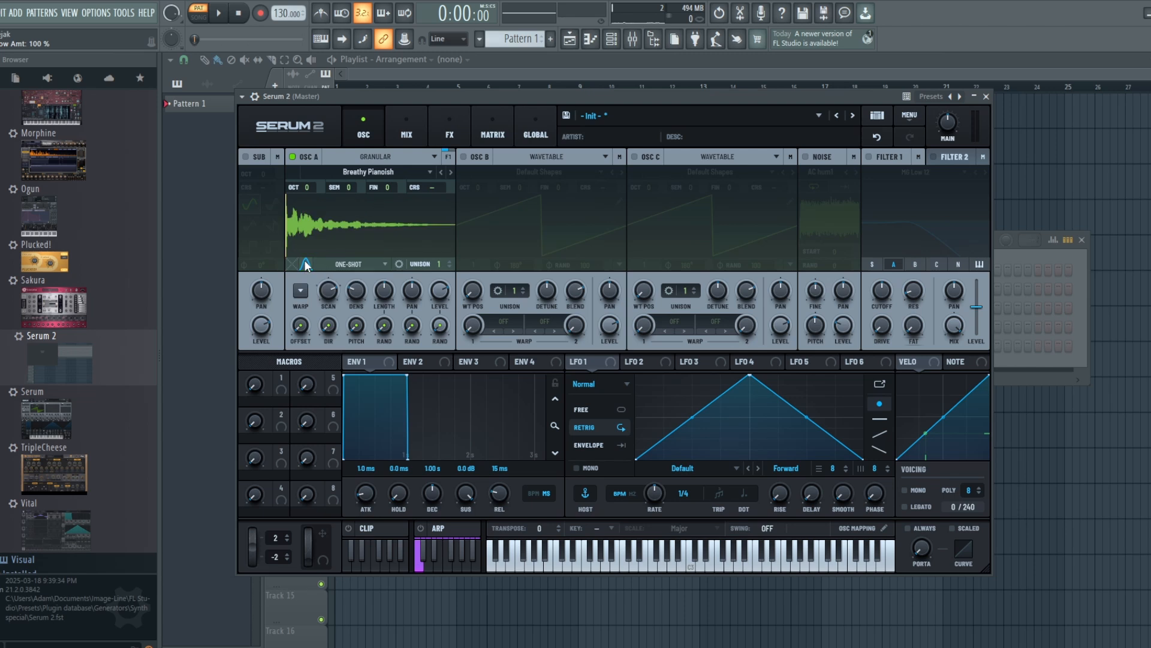
Set oscillator A's playback to Fwd/Rev Loop and move a shortened loop region to the start of the sample
left_click(365, 263)
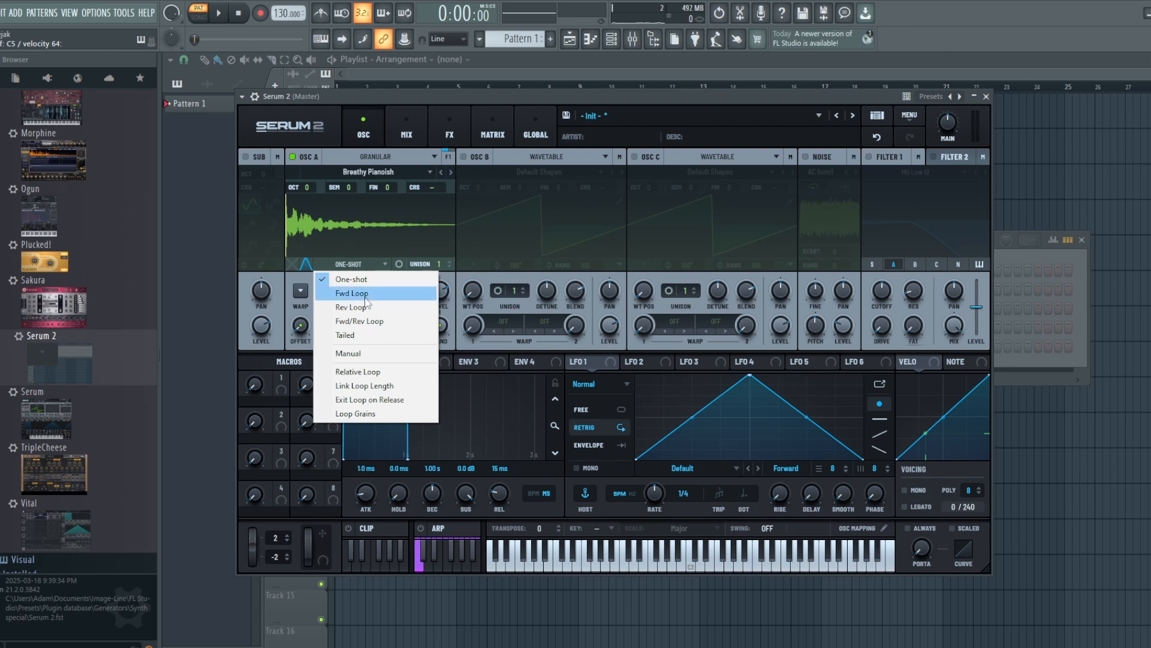
left_click(363, 321)
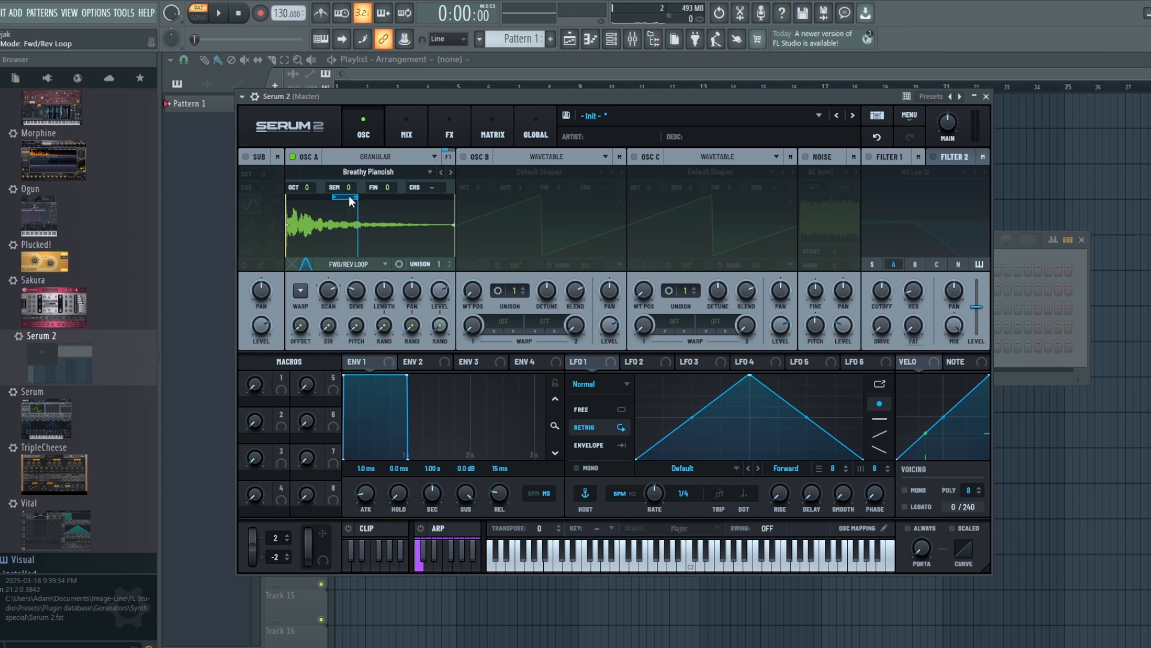
left_click_drag(348, 195, 333, 195)
left_click_drag(303, 200, 294, 196)
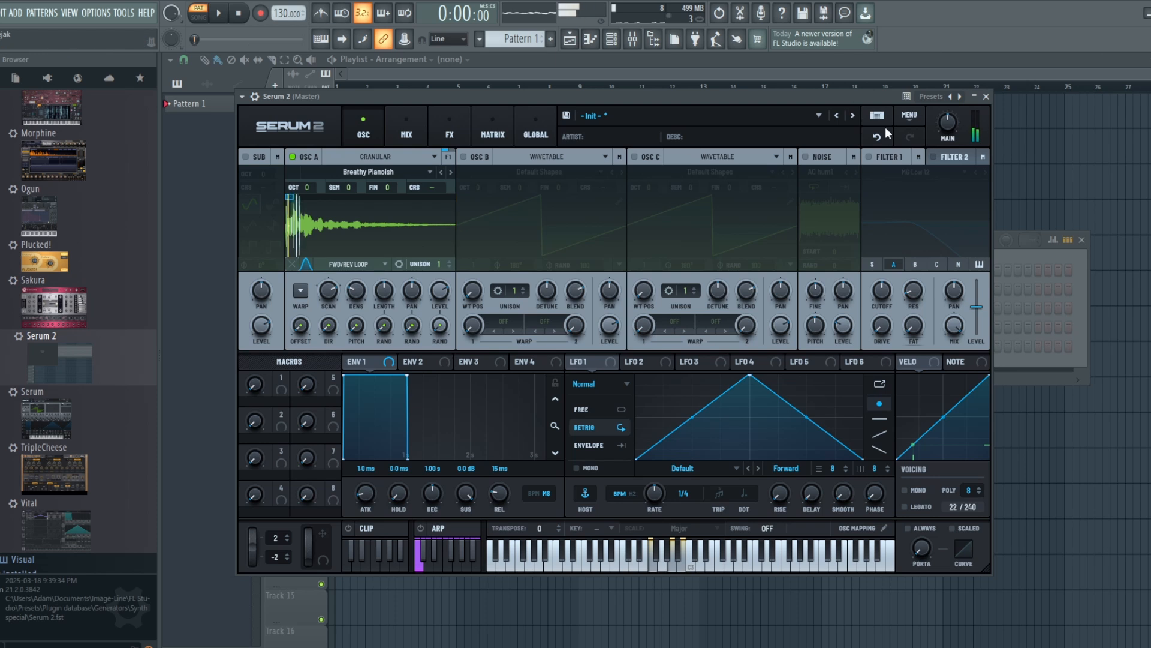
Raise the main volume and readjust the short loop region at the beginning of the sample
left_click_drag(954, 127, 948, 107)
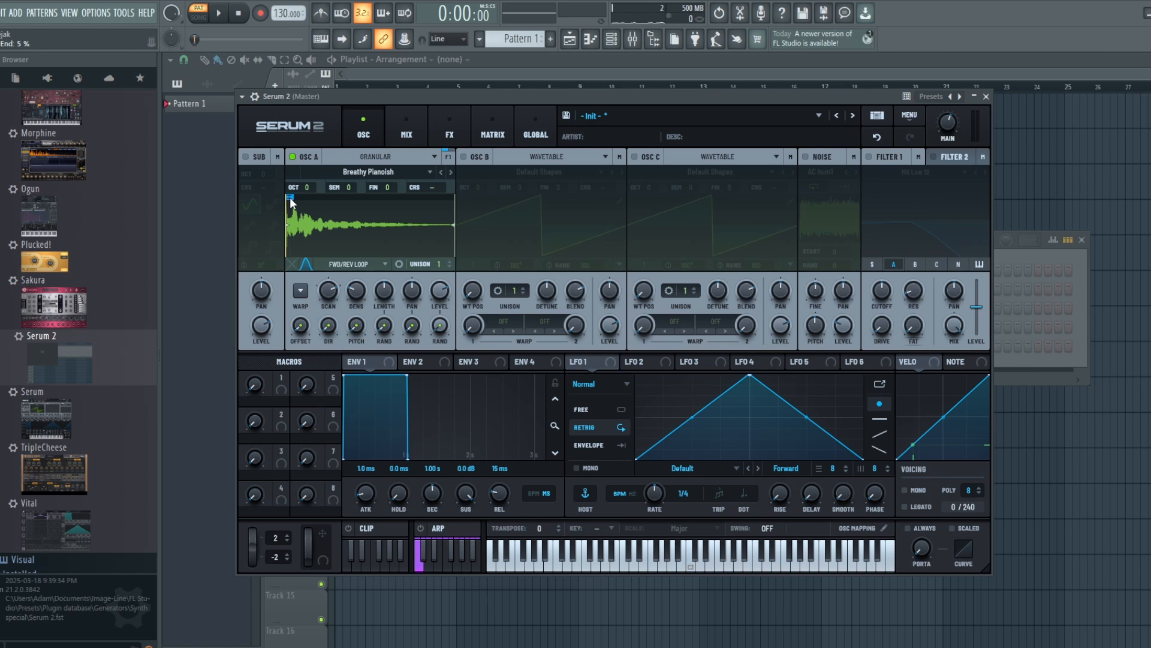
left_click_drag(290, 199, 304, 197)
left_click_drag(307, 194, 285, 193)
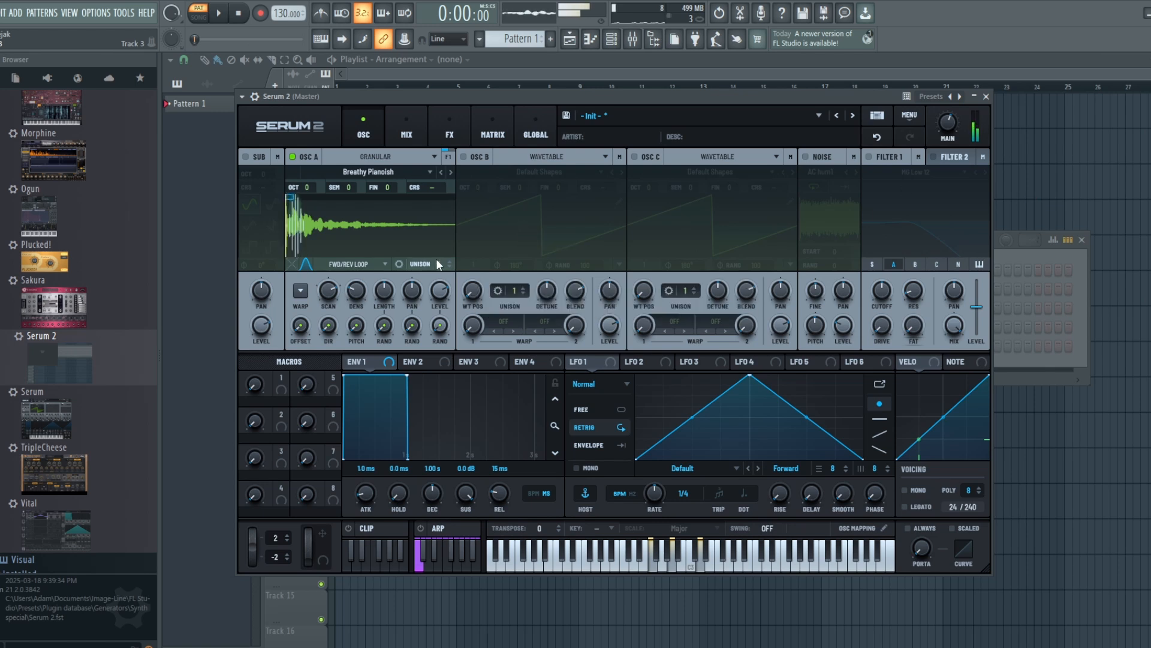
Set oscillator A's unison to 5 voices with a detune of 0.06, and return to the waveform view
left_click_drag(434, 266, 434, 221)
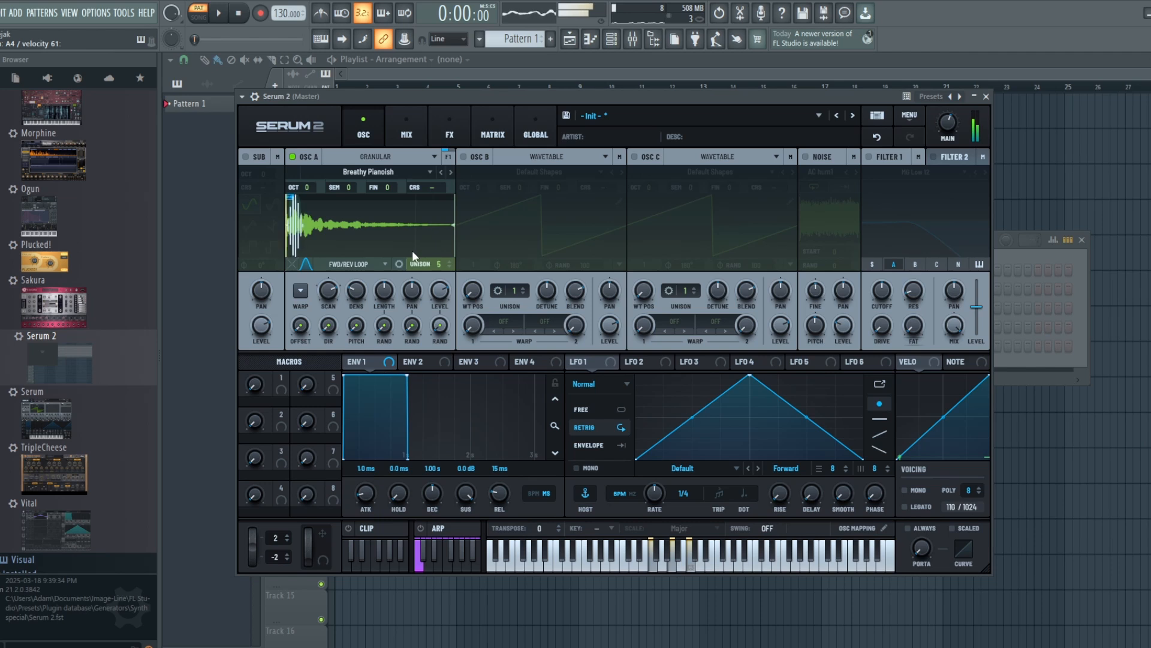
left_click(398, 264)
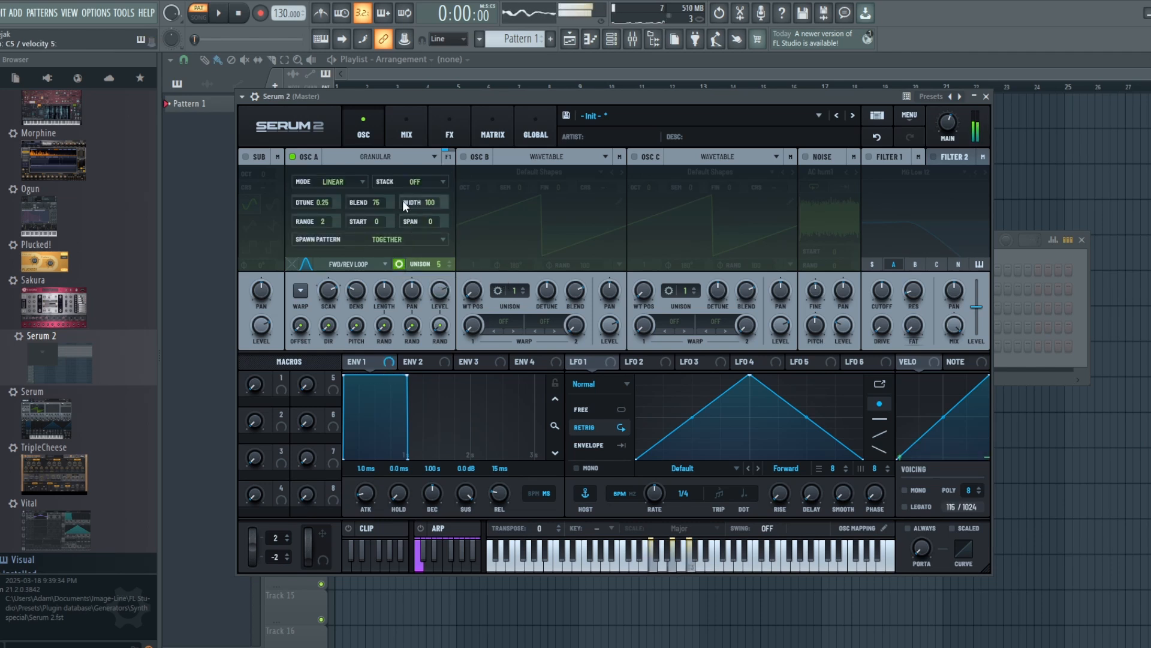
left_click_drag(316, 203, 318, 247)
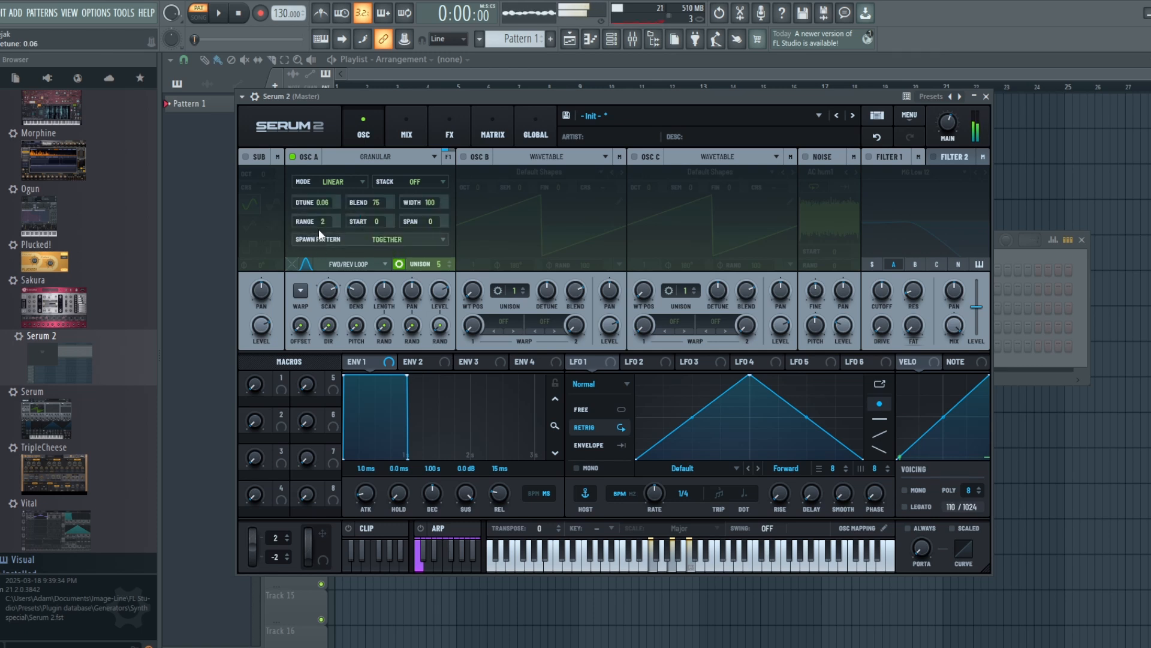
left_click(365, 156)
left_click(365, 155)
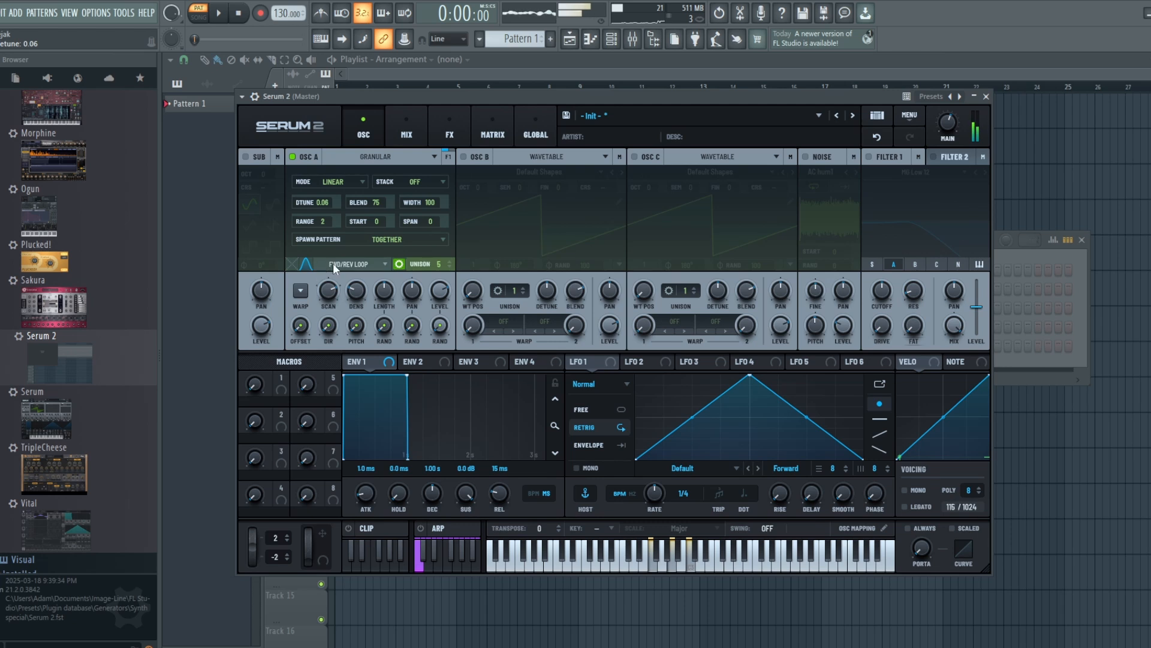
left_click(334, 264)
left_click(397, 263)
left_click(397, 264)
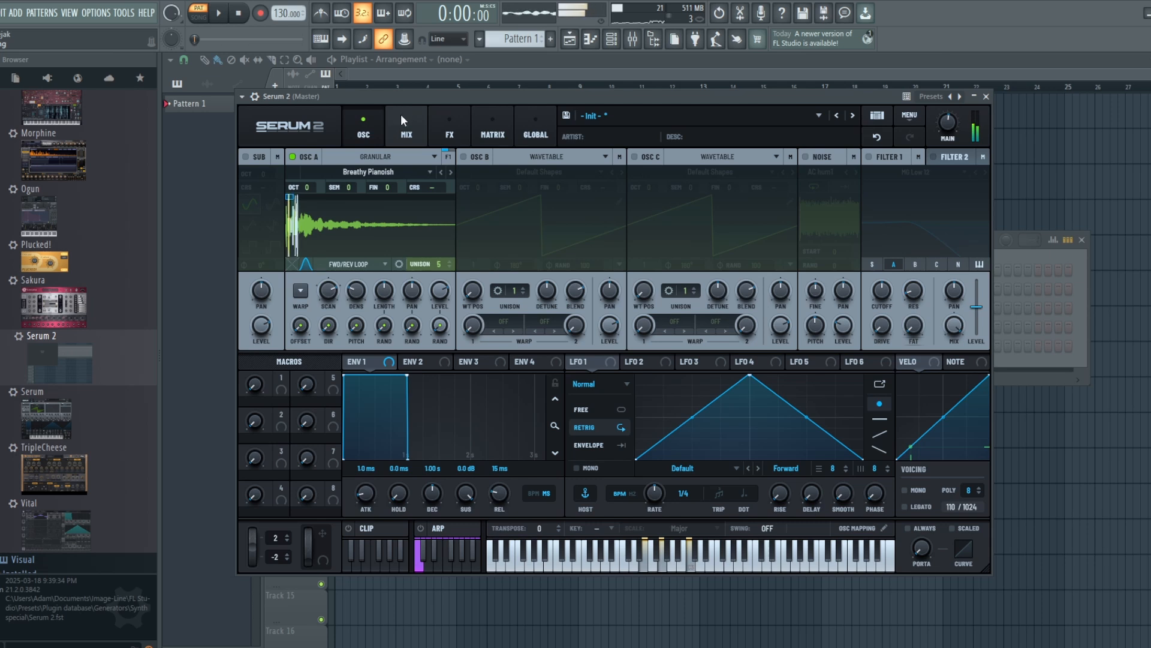
Add a Plate reverb to the main effects chain, raise its mix, and return to the oscillator page
left_click(453, 123)
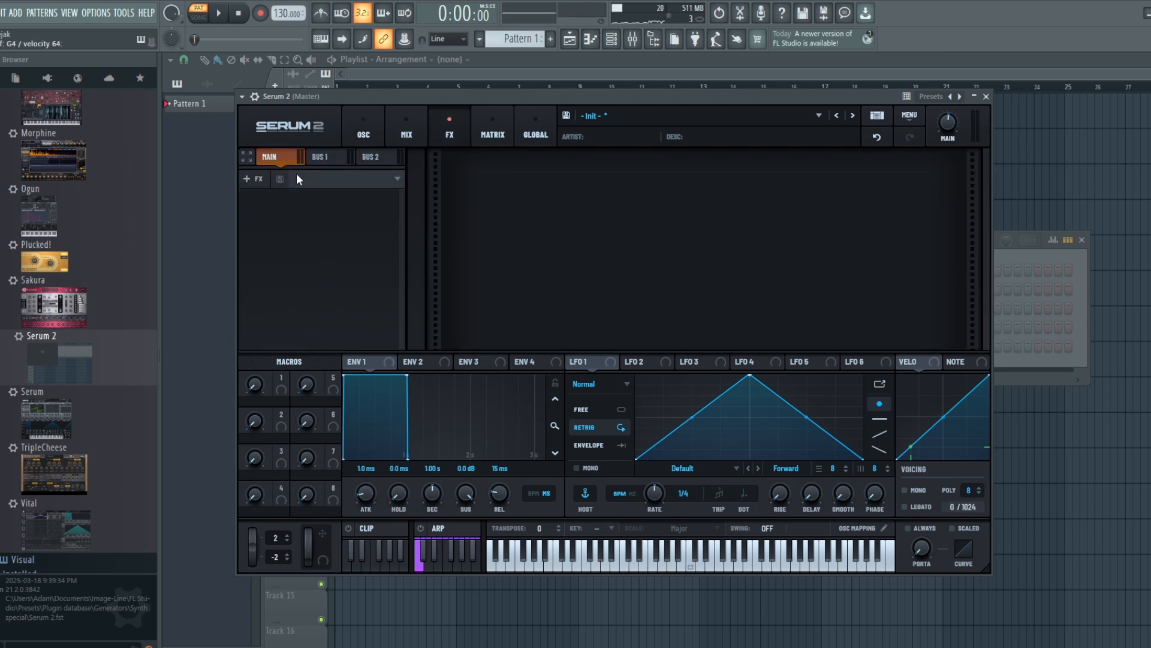
left_click(255, 178)
left_click(282, 350)
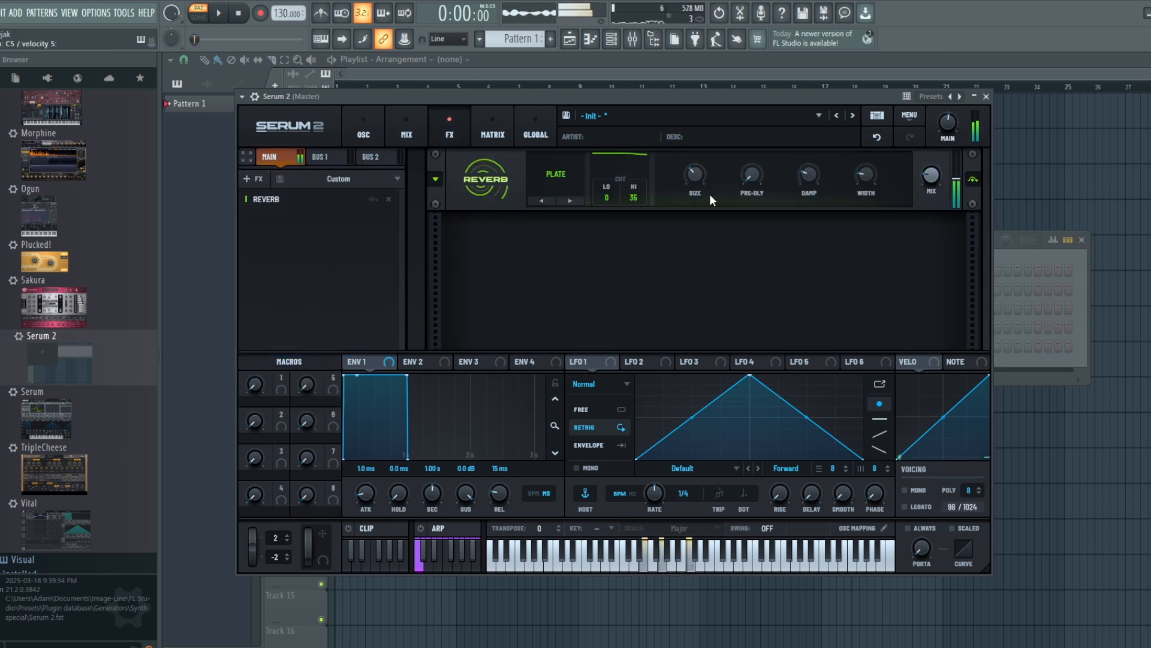
left_click_drag(941, 174, 931, 130)
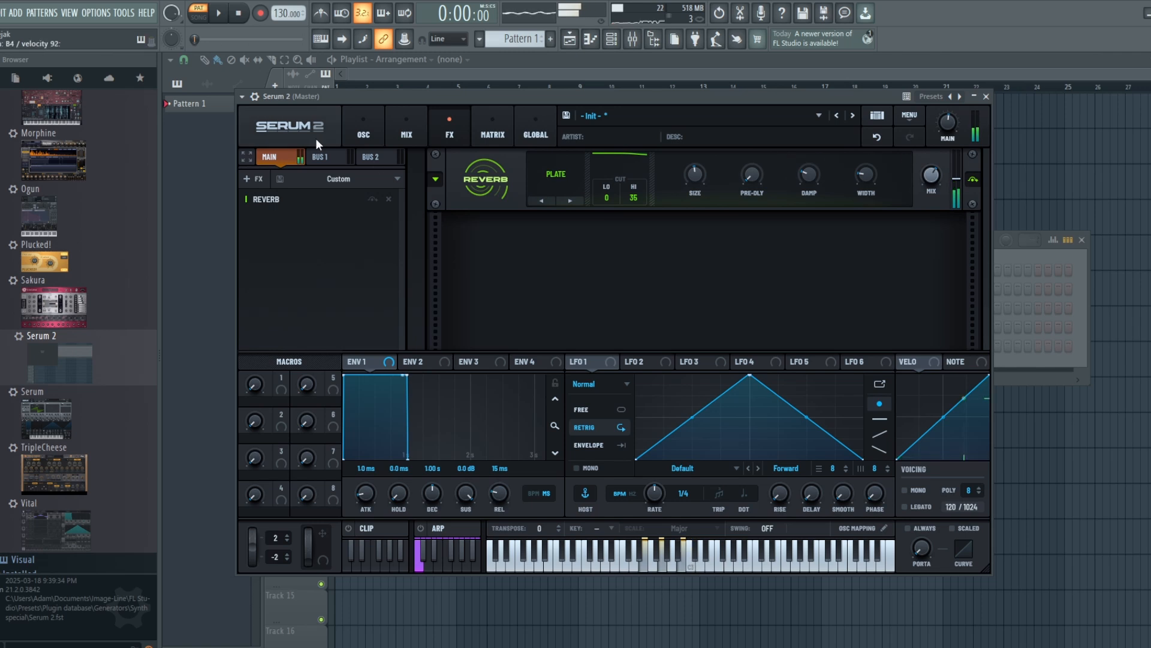
left_click(360, 120)
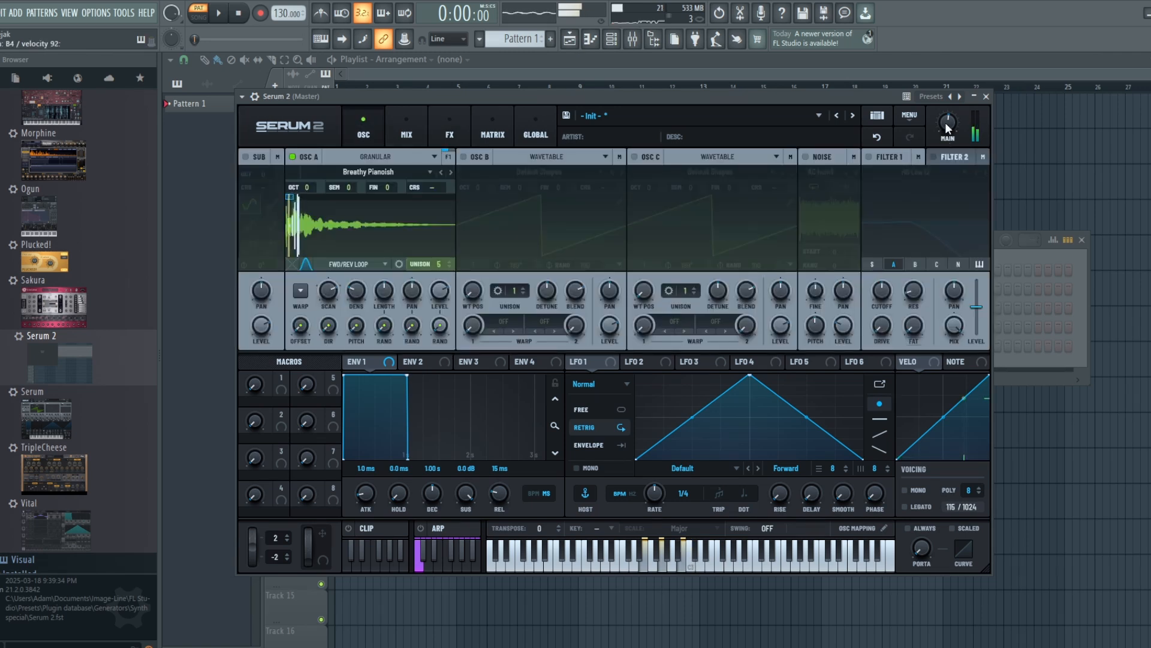
mouse_move(948, 120)
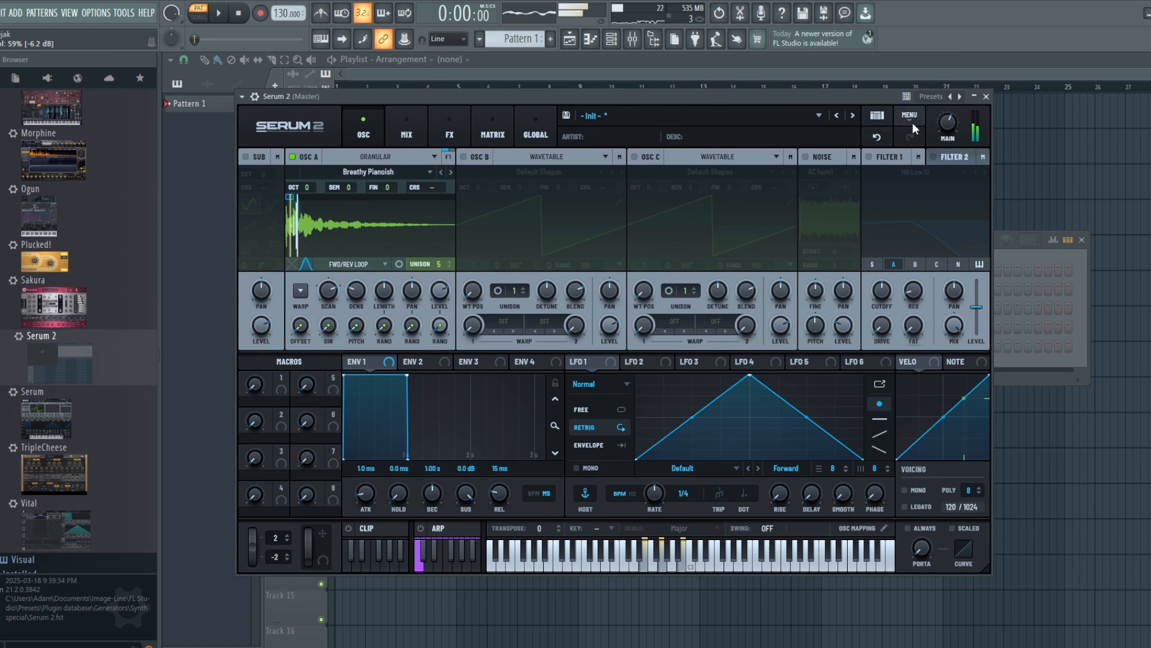
Try filter 1 with the MG Low 12 type and a raised cutoff before switching it off
left_click(868, 157)
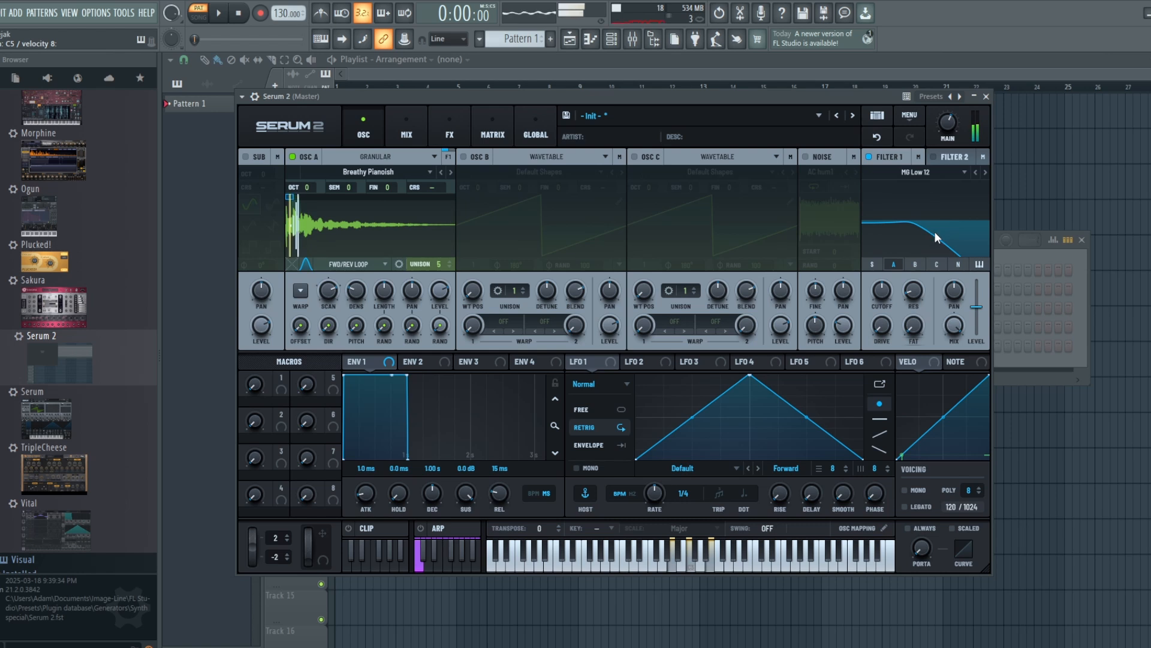
left_click_drag(892, 282, 876, 257)
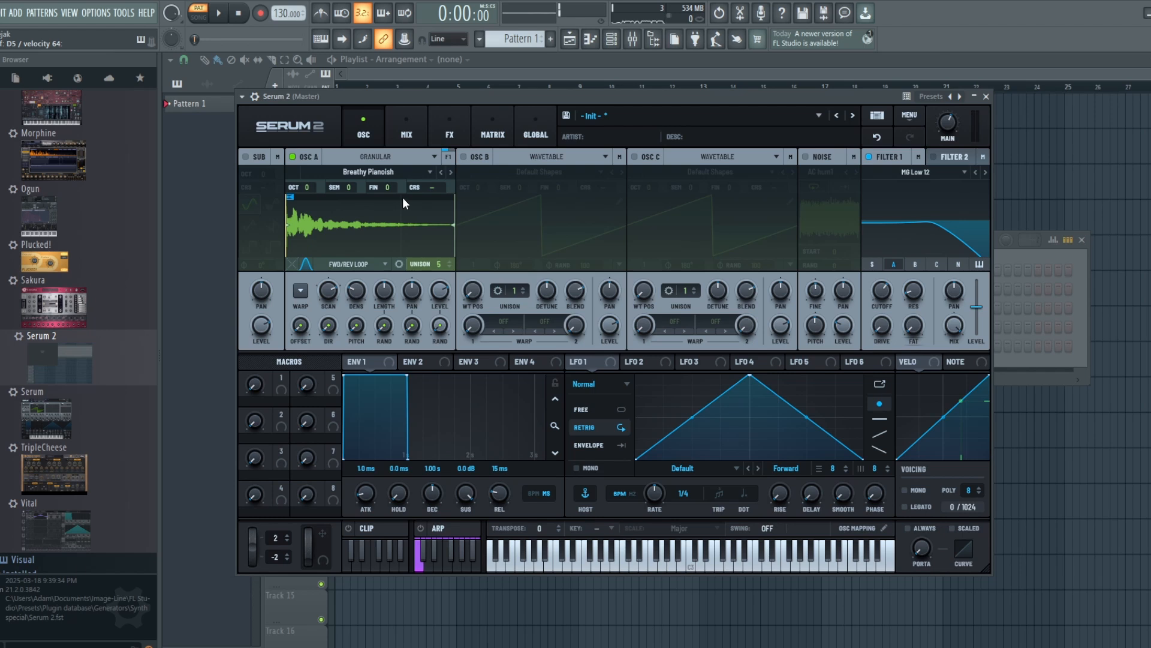
left_click(870, 158)
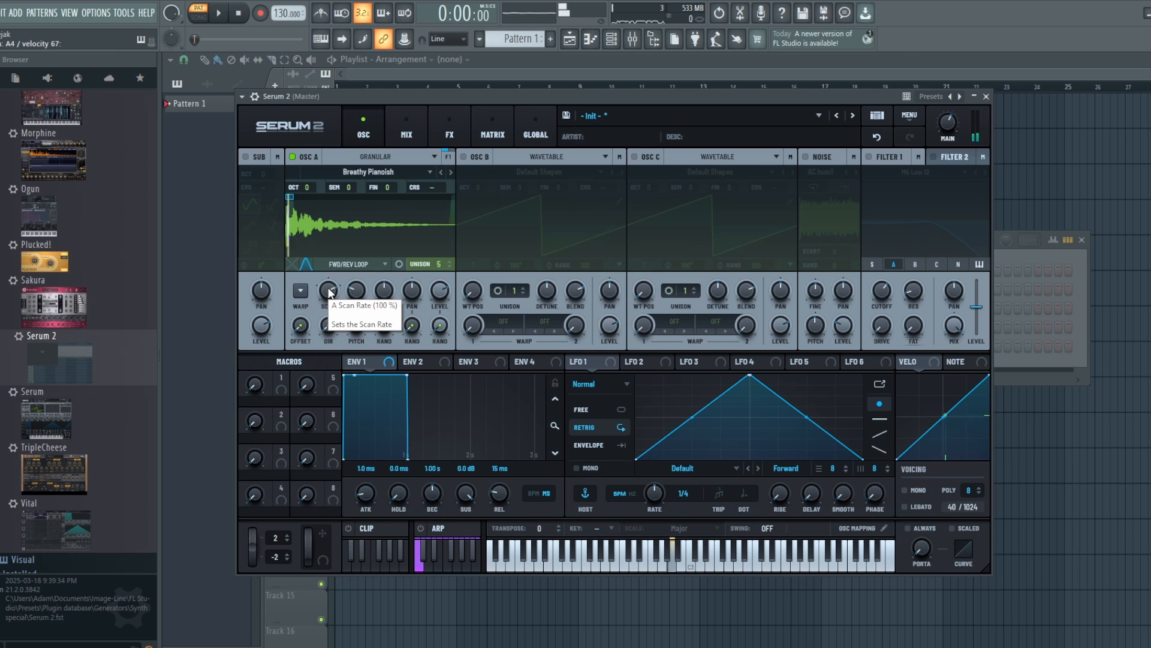
Extend the loop region past the middle of the sample and adjust oscillator A's scan rate
mouse_move(330, 293)
left_mouse_down()
mouse_move(338, 347)
mouse_move(336, 311)
left_mouse_up()
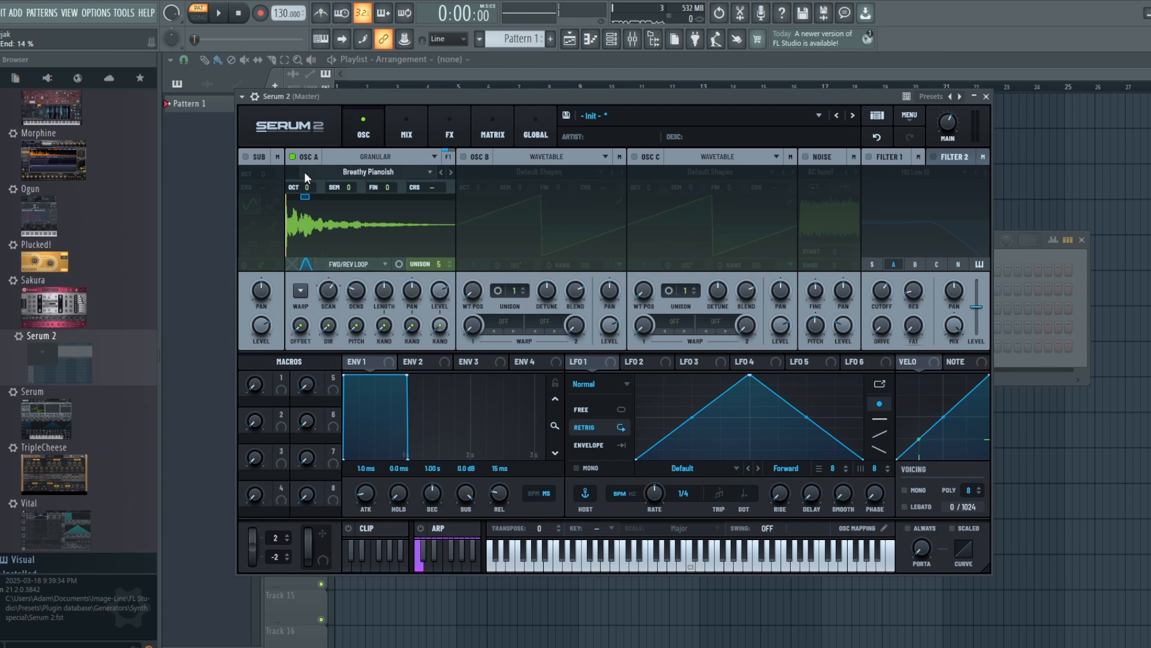
mouse_move(305, 197)
left_mouse_down()
mouse_move(272, 197)
mouse_move(379, 195)
left_mouse_up()
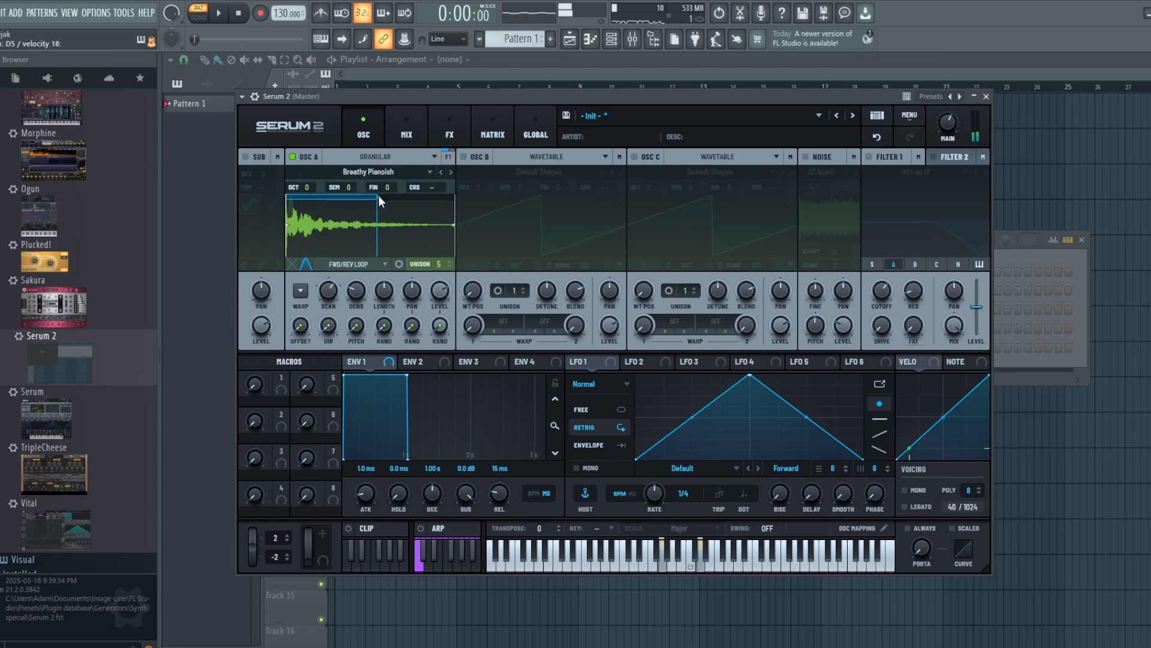
mouse_move(324, 288)
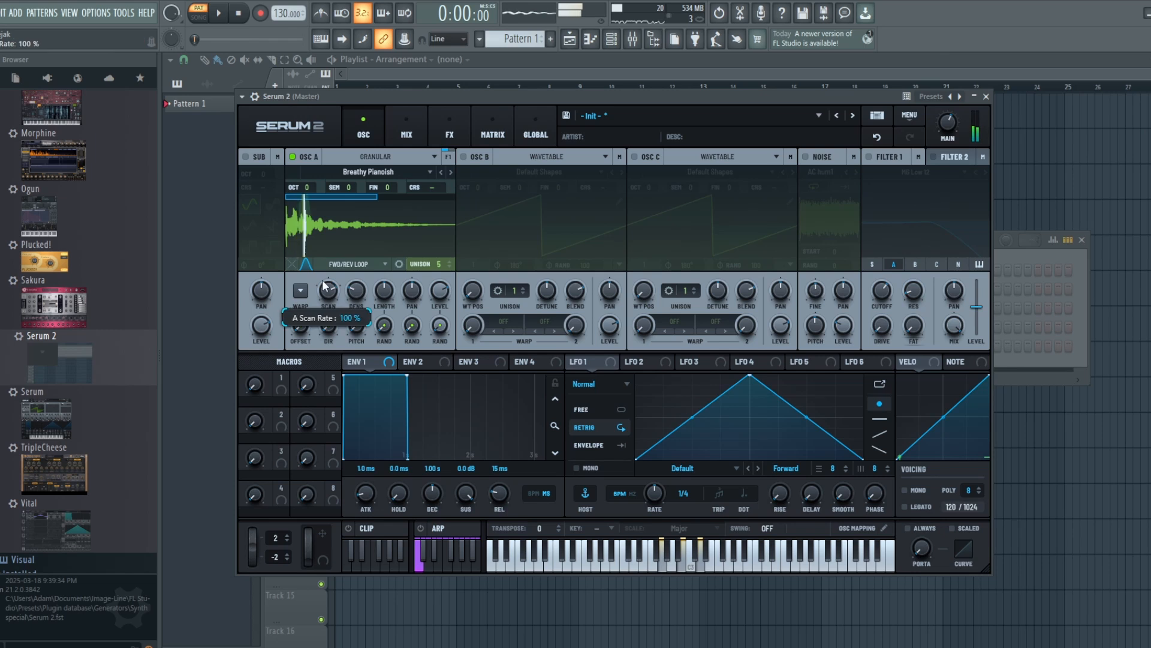
left_click_drag(323, 287, 324, 265)
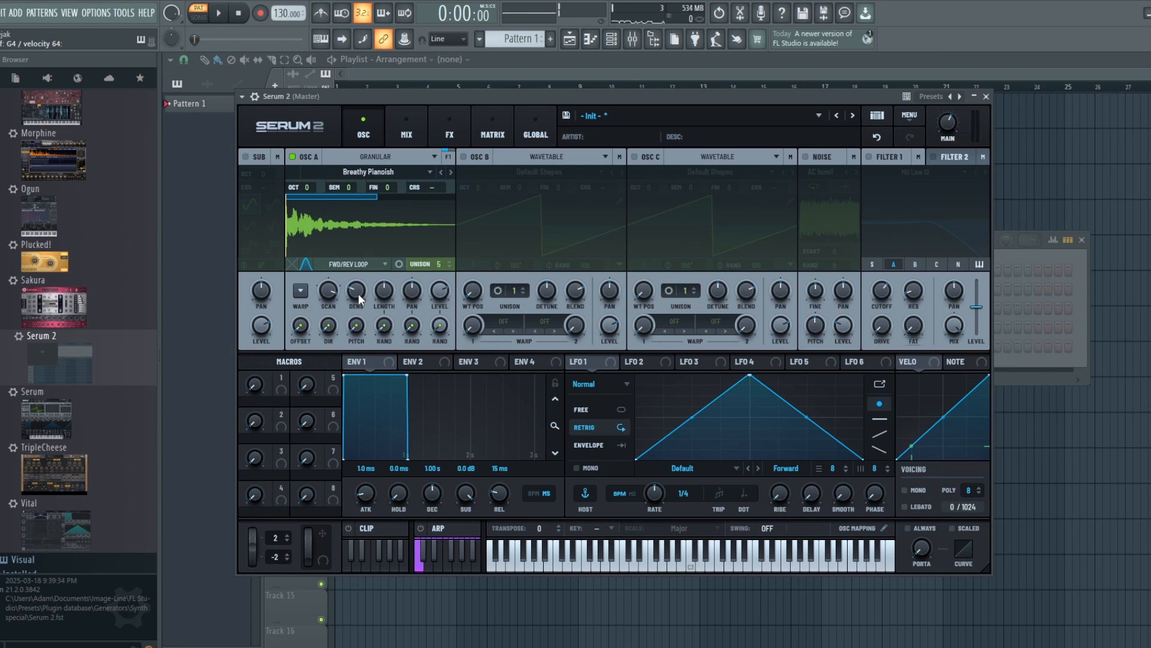
Raise oscillator A's grain density to about 17 grains and try a random pitch of 0.08 semitones
mouse_move(359, 294)
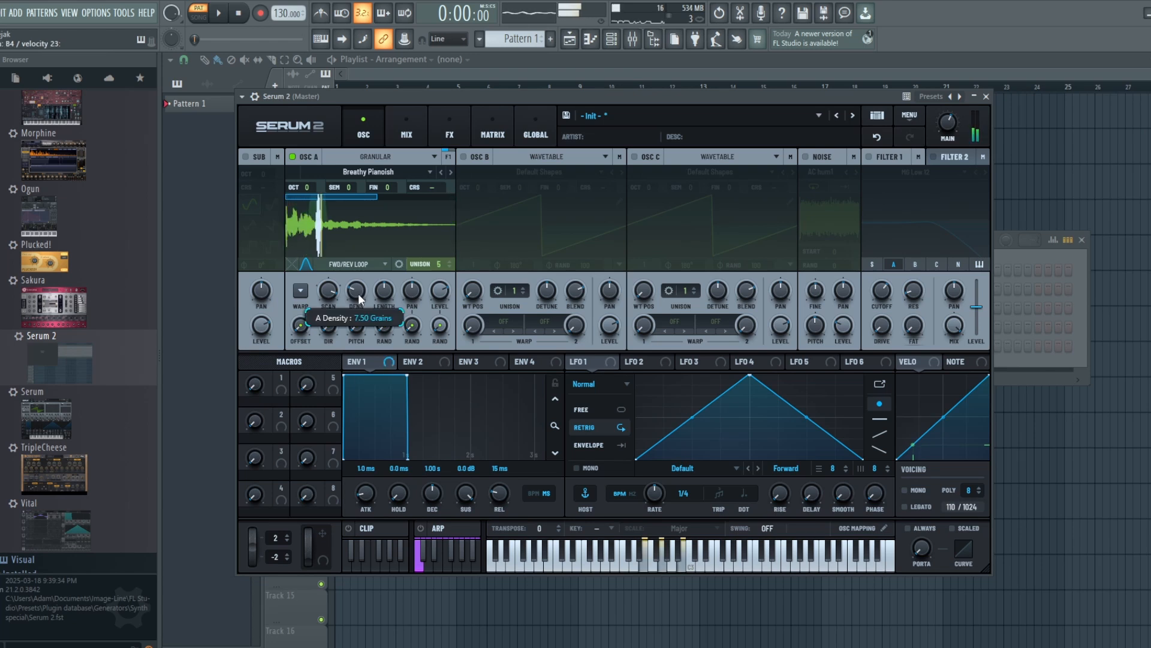
mouse_move(358, 293)
left_mouse_down()
mouse_move(358, 235)
mouse_move(364, 291)
left_mouse_up()
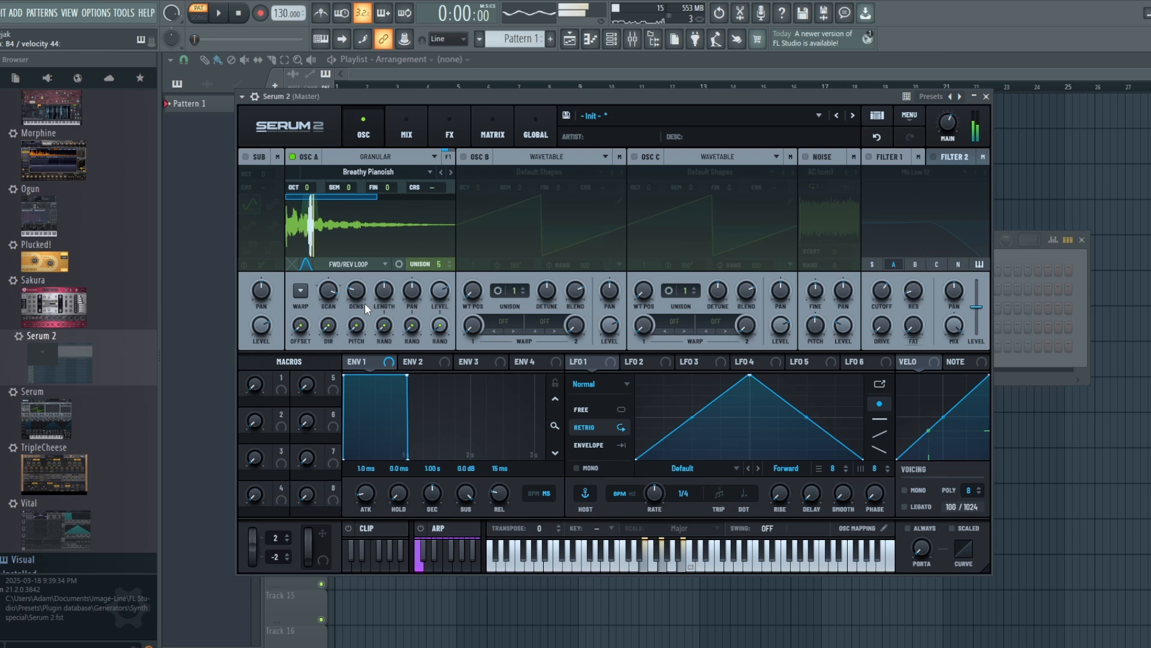
mouse_move(365, 295)
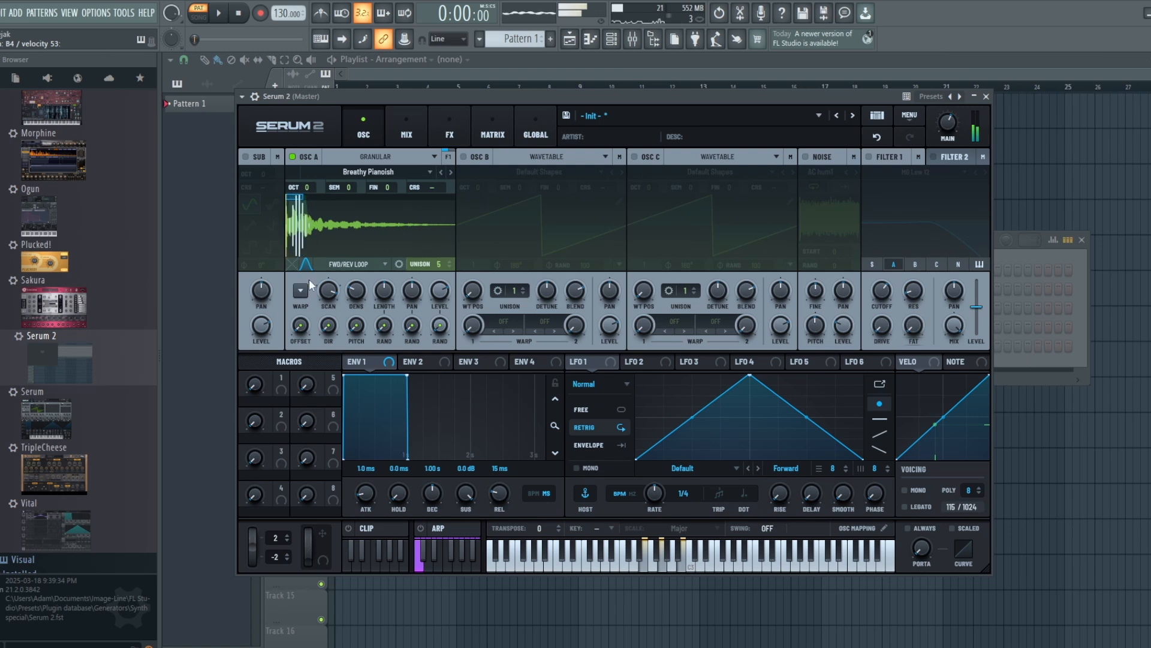
left_click_drag(348, 297, 362, 240)
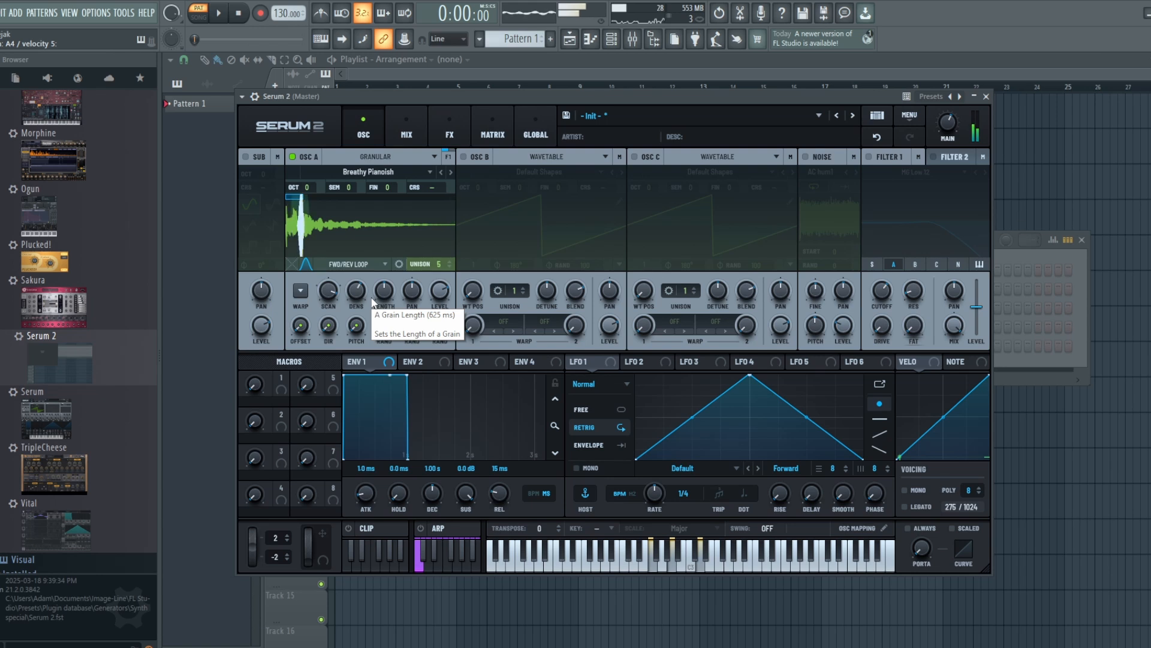
mouse_move(357, 278)
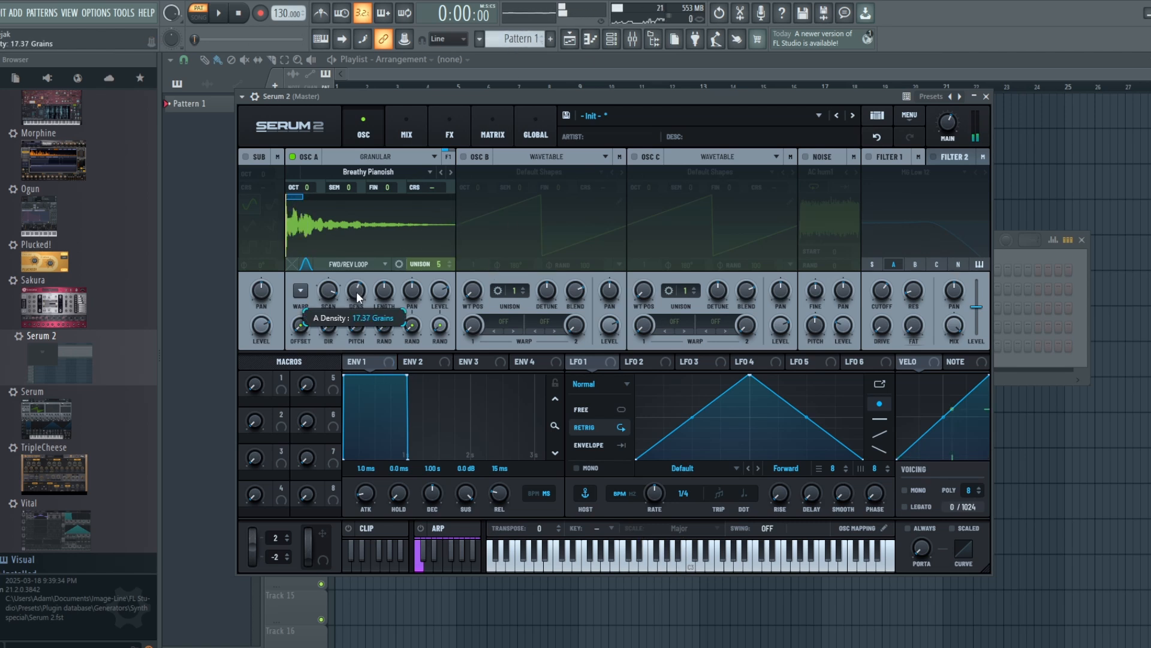
left_click_drag(356, 306, 343, 274)
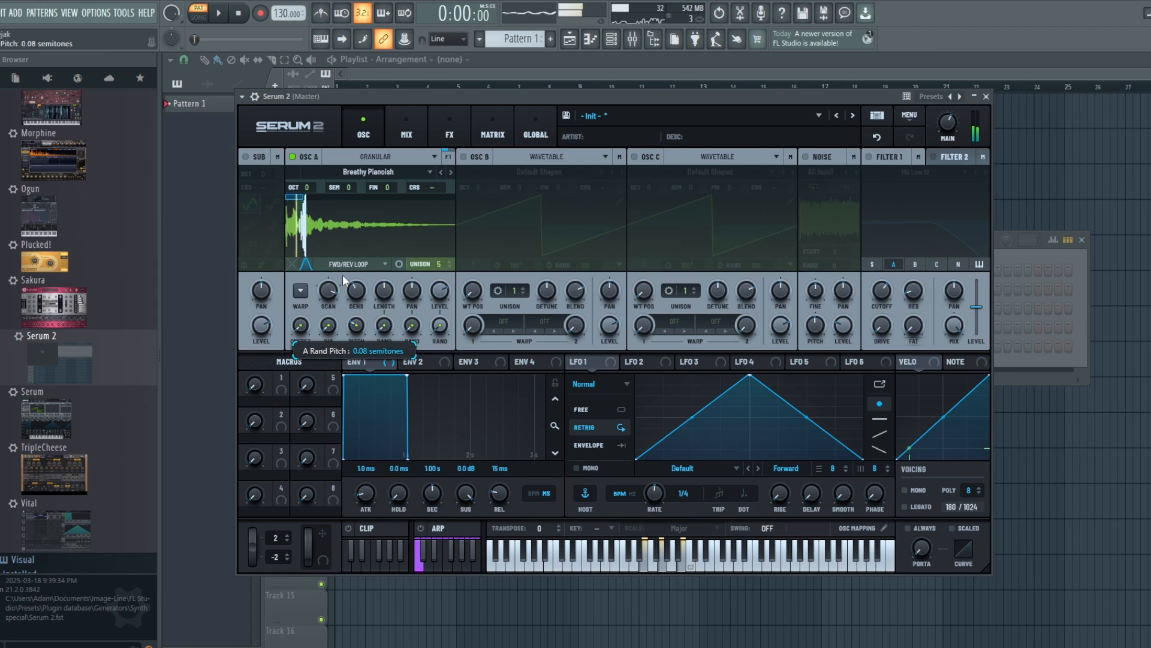
Shorten oscillator A's grain length to 3 ms and lower the main volume
mouse_move(391, 291)
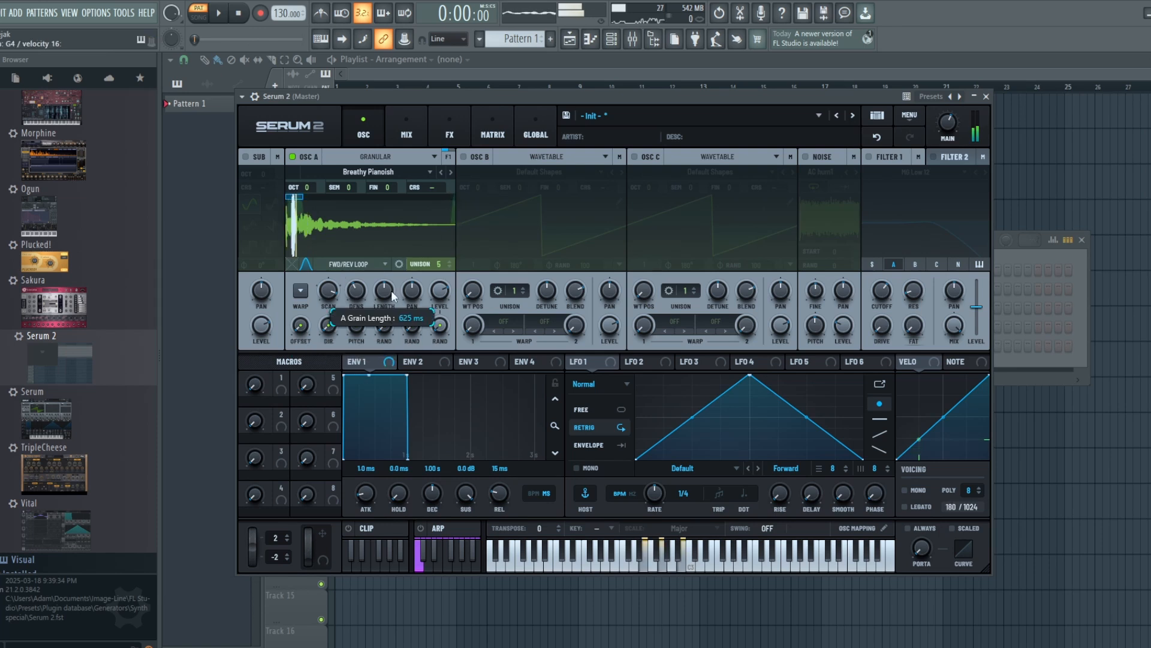
left_click_drag(391, 290, 387, 333)
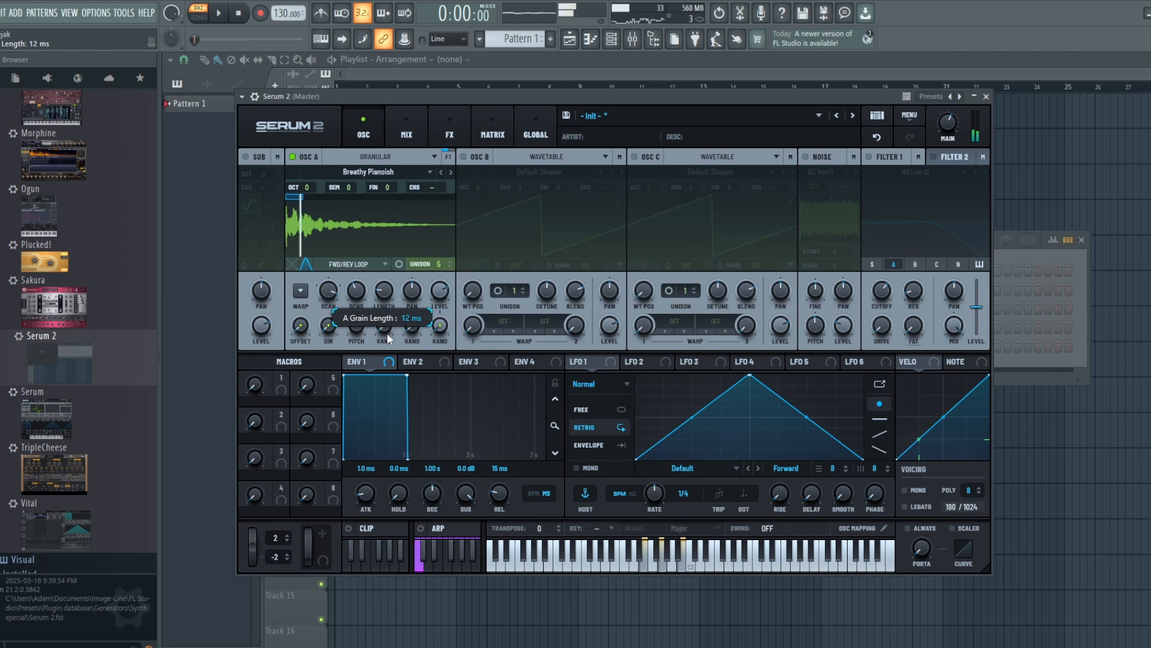
left_click(387, 293)
mouse_move(387, 272)
left_mouse_down()
mouse_move(387, 229)
mouse_move(387, 294)
left_mouse_up()
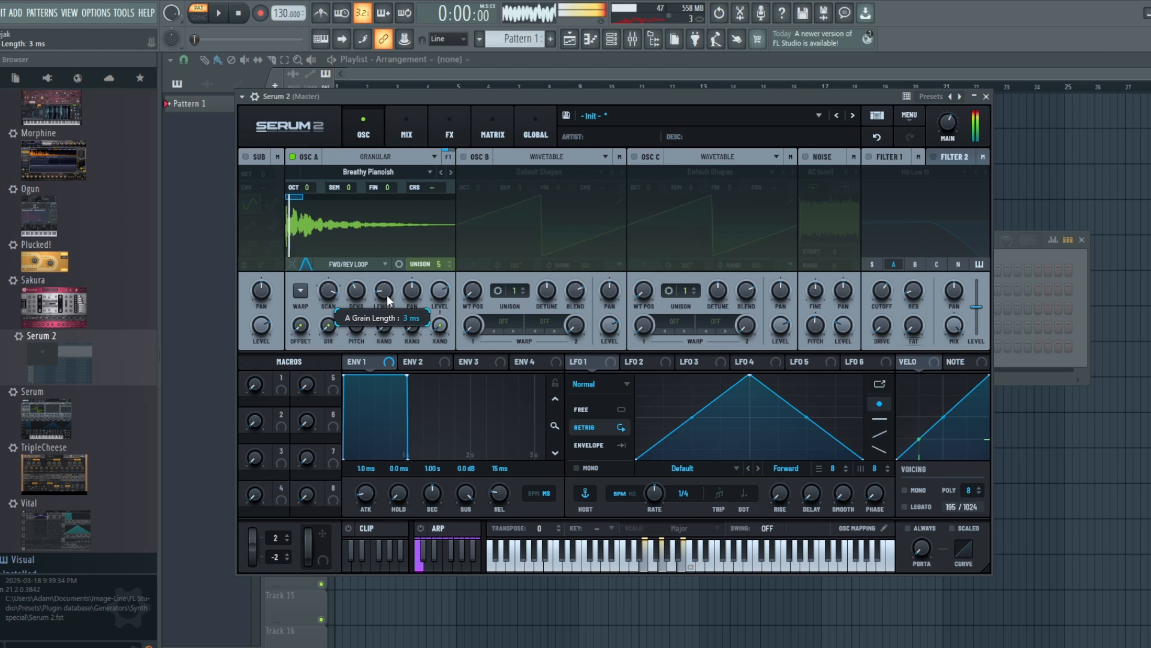
left_click_drag(942, 124, 943, 146)
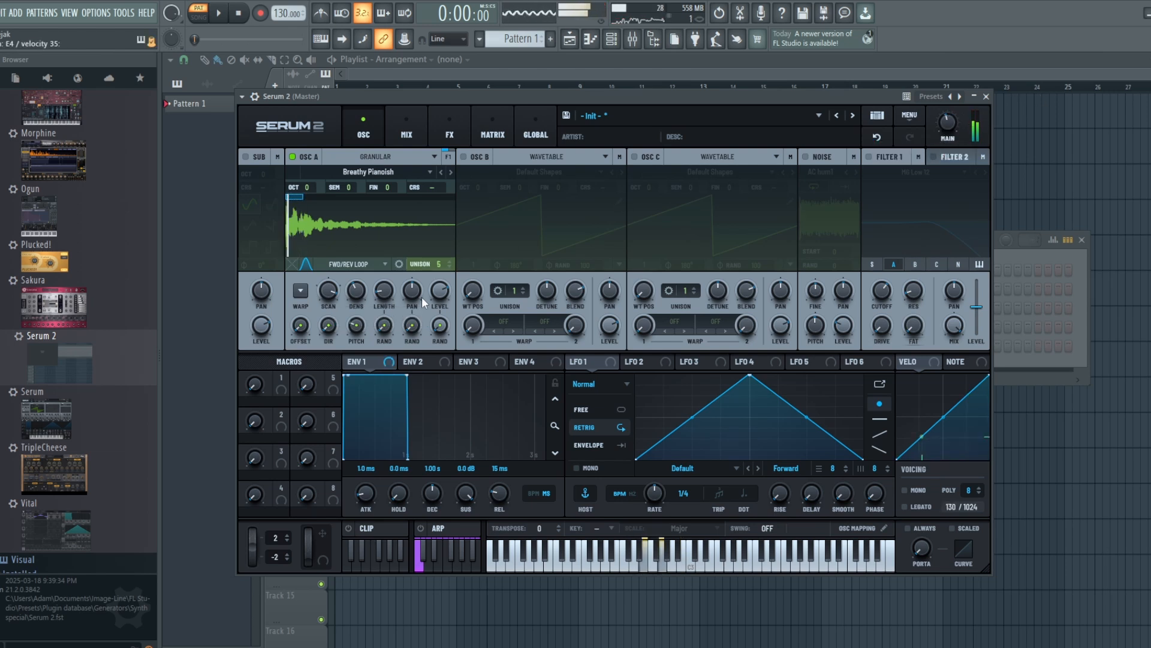
Switch oscillator A's playback to One-shot and vary the per-grain random length
left_click(379, 264)
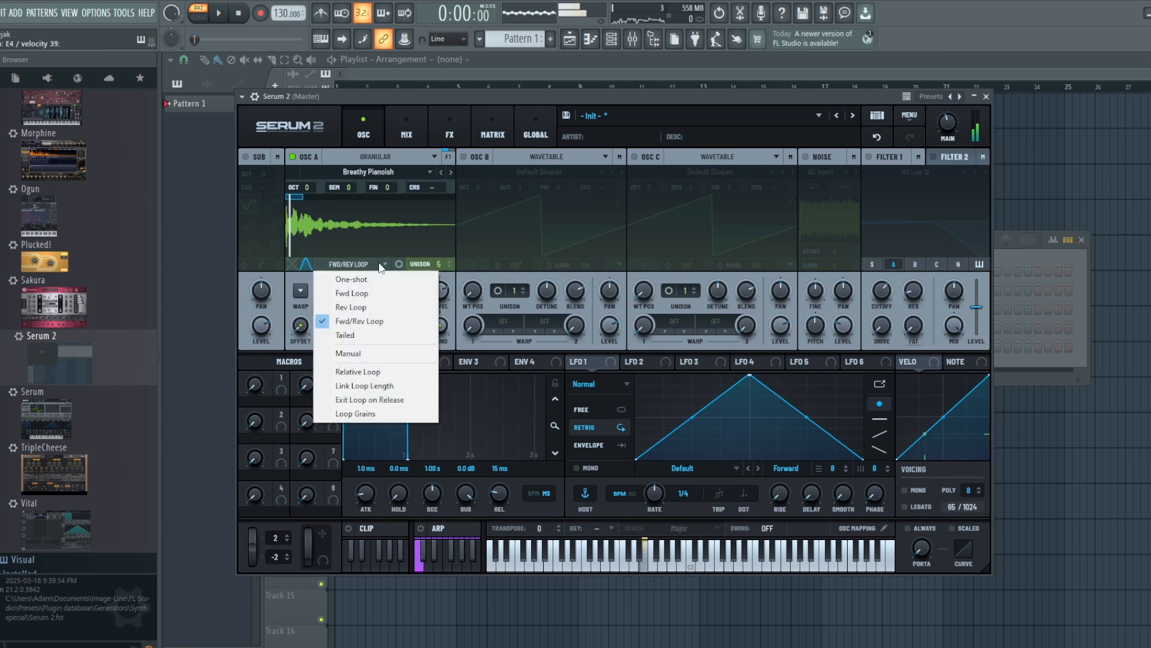
left_click(351, 279)
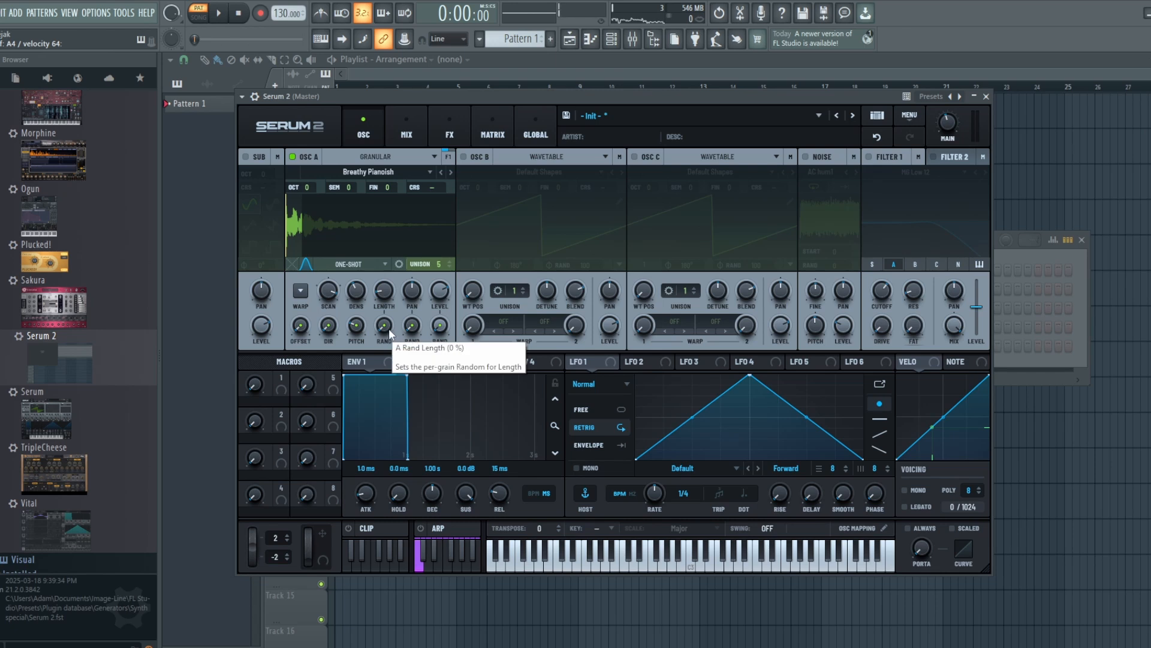
left_click_drag(387, 333, 387, 275)
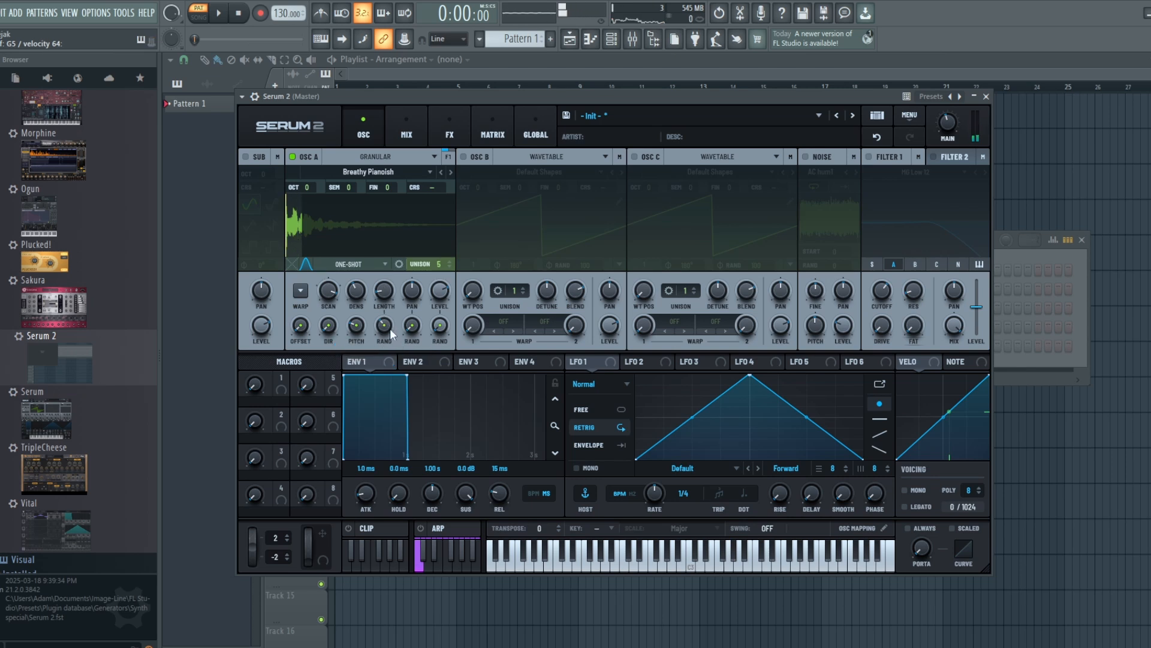
left_click_drag(390, 328, 387, 290)
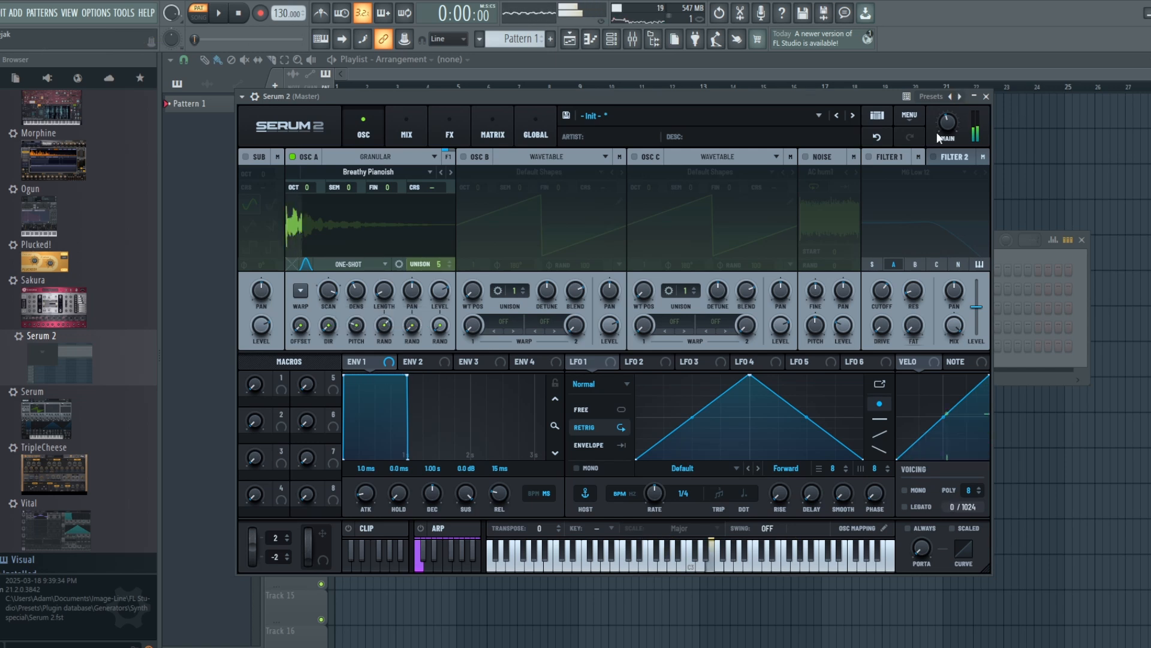
Enable filter 1 and reshape oscillator A's Hann grain window to a skew of -24
left_click(871, 156)
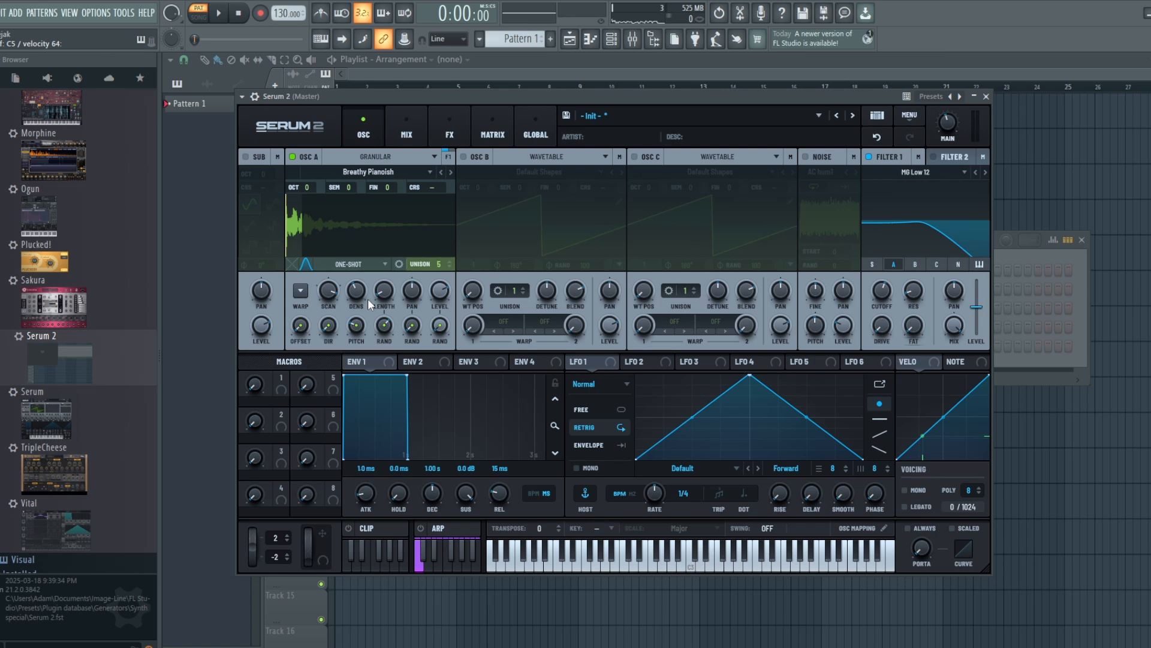
left_click(306, 265)
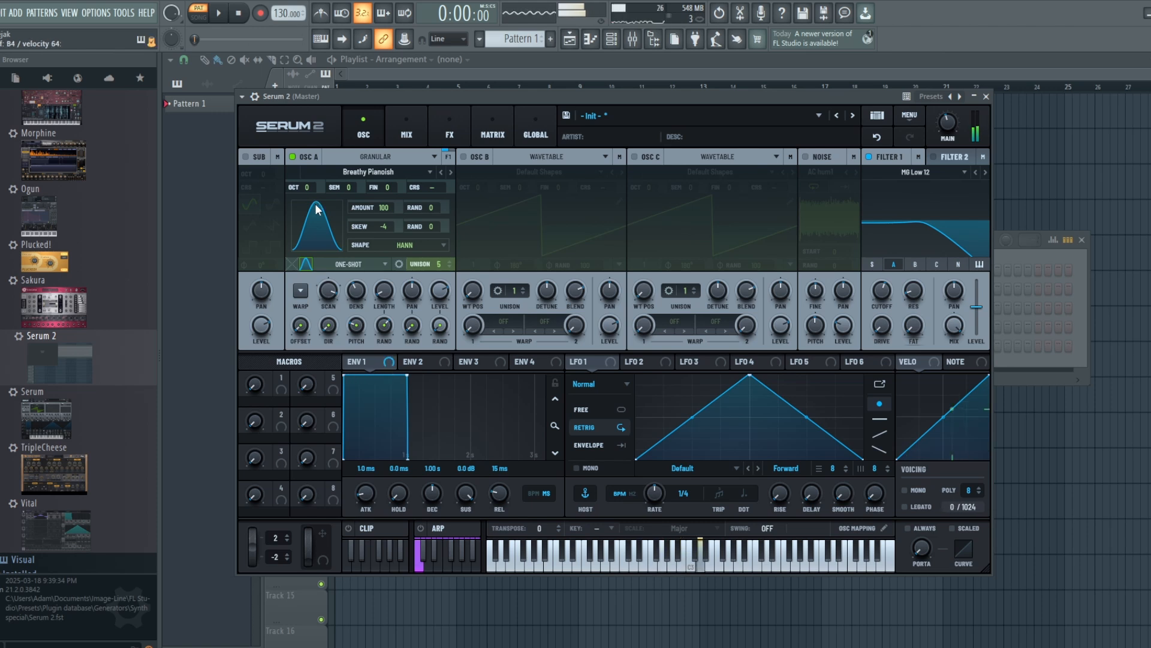
left_click_drag(315, 200, 207, 149)
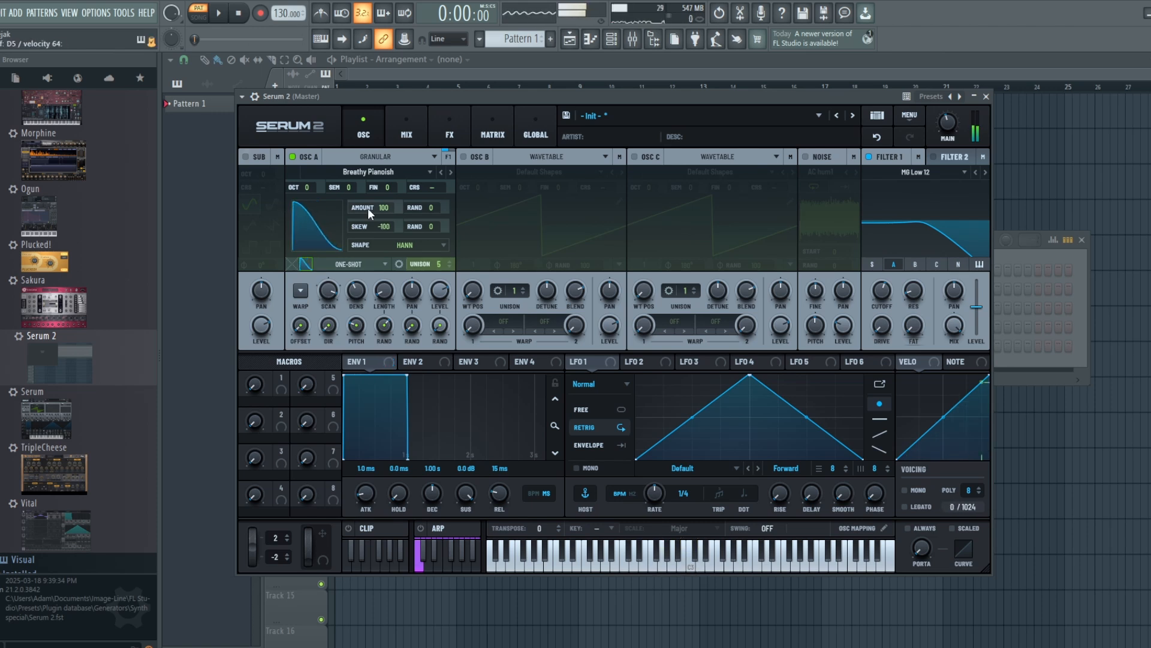
left_click_drag(308, 225, 329, 207)
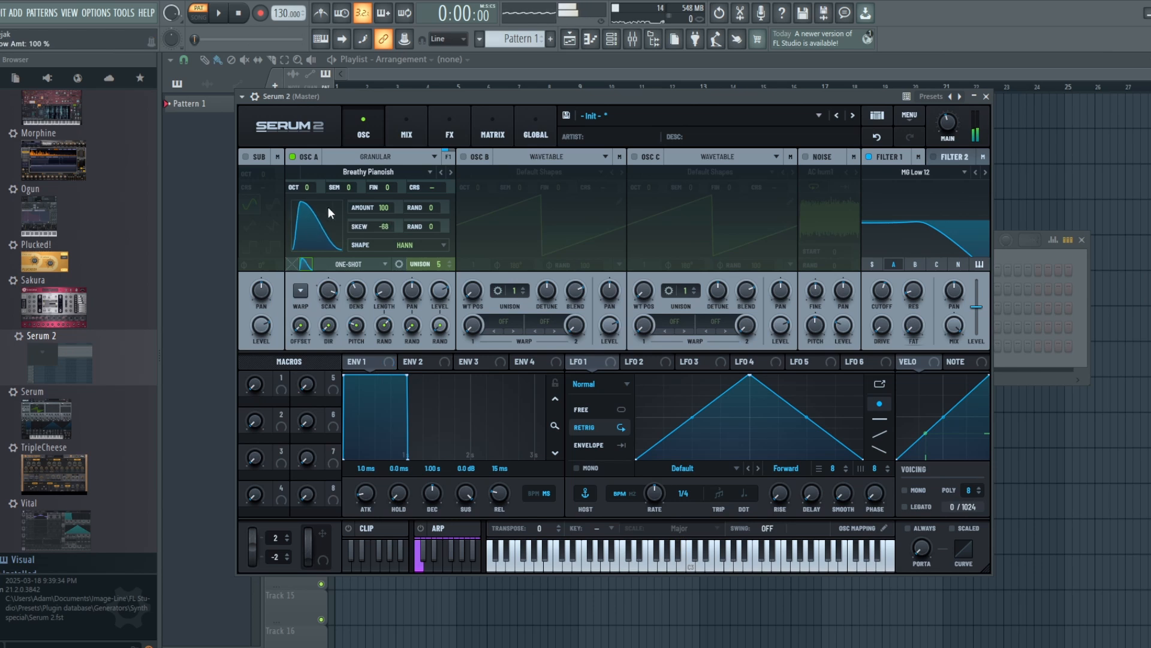
Set oscillator A's playback to Fwd/Rev Loop and the grain window's skew to -100
left_click(355, 267)
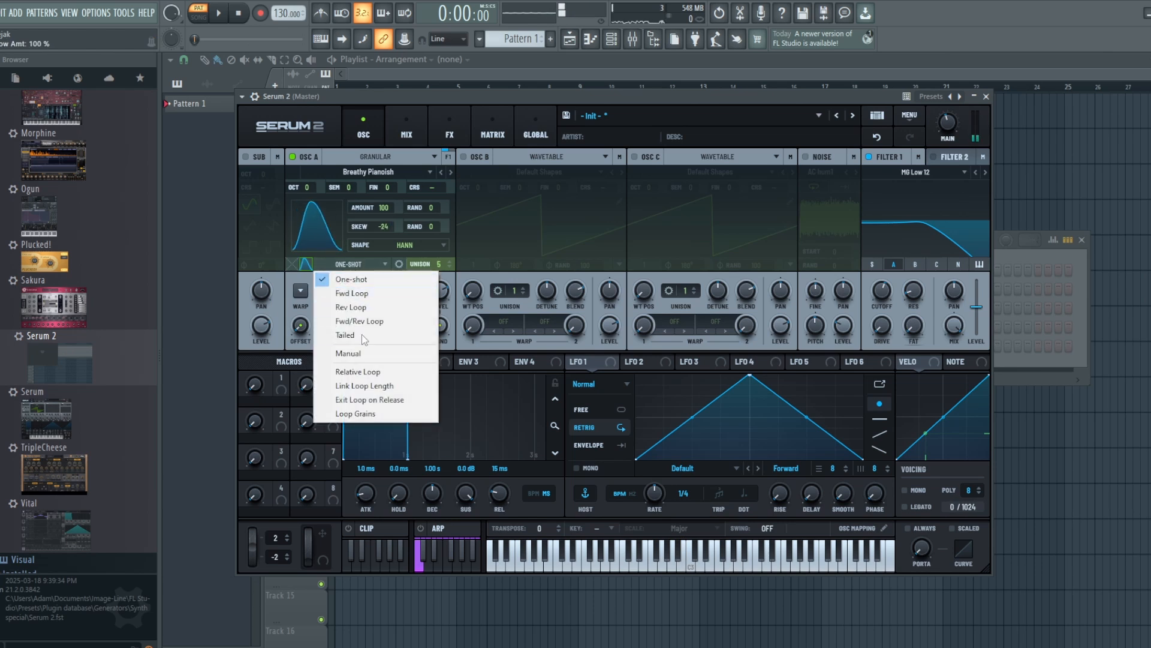
left_click(375, 320)
left_click(305, 263)
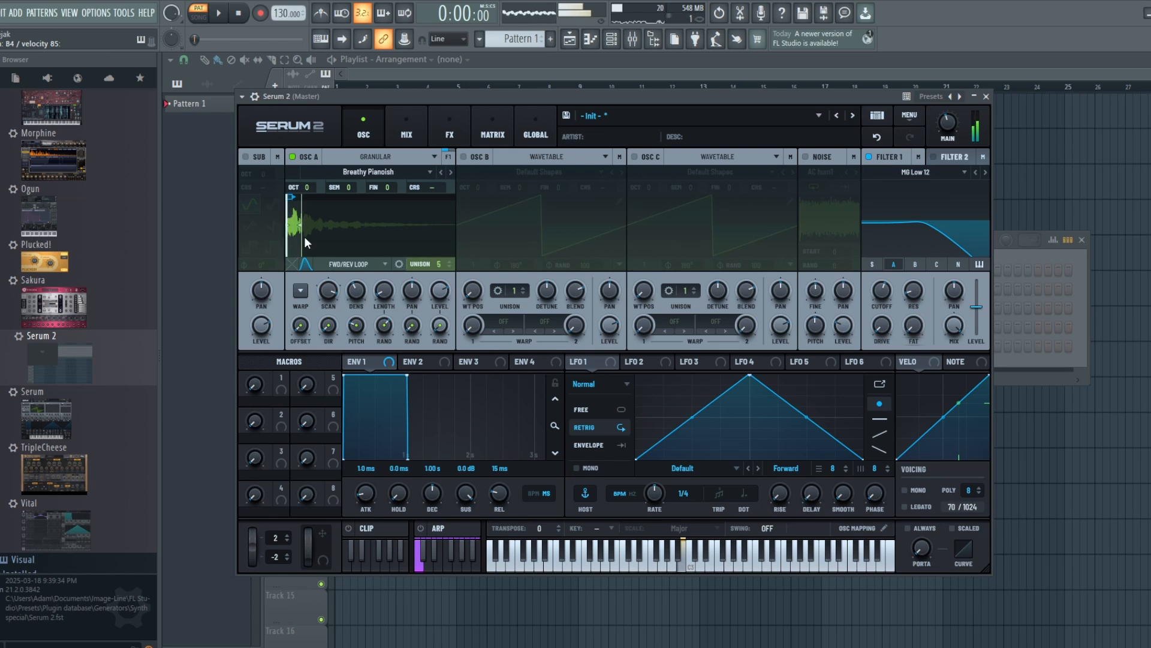
left_click(306, 268)
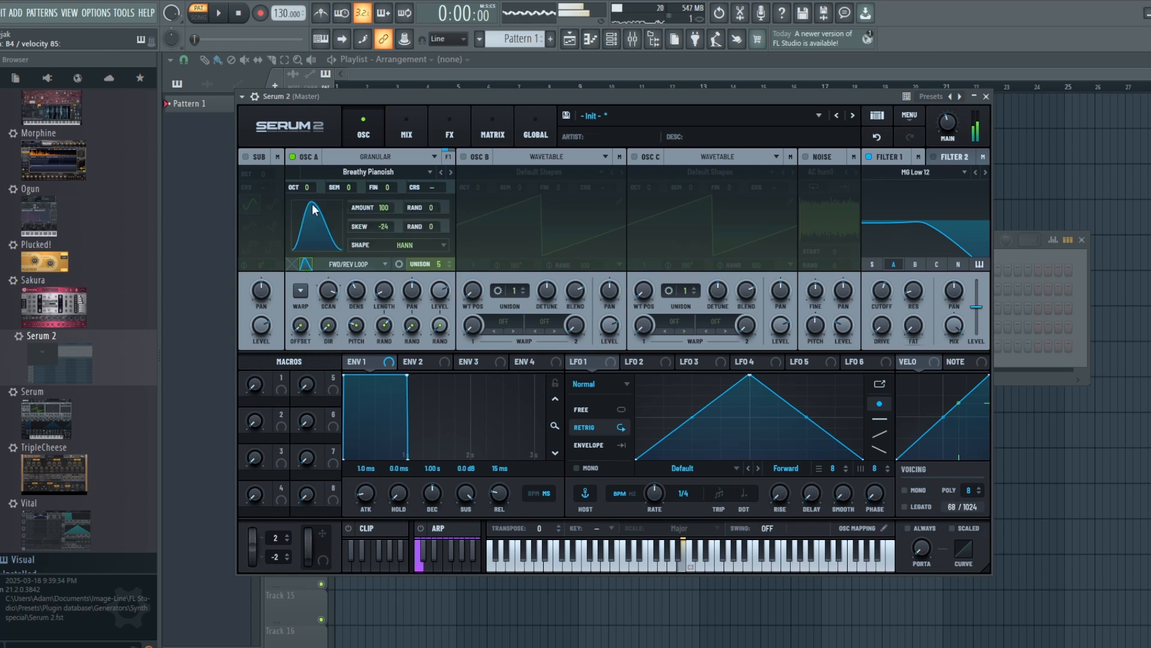
left_click_drag(312, 210, 268, 210)
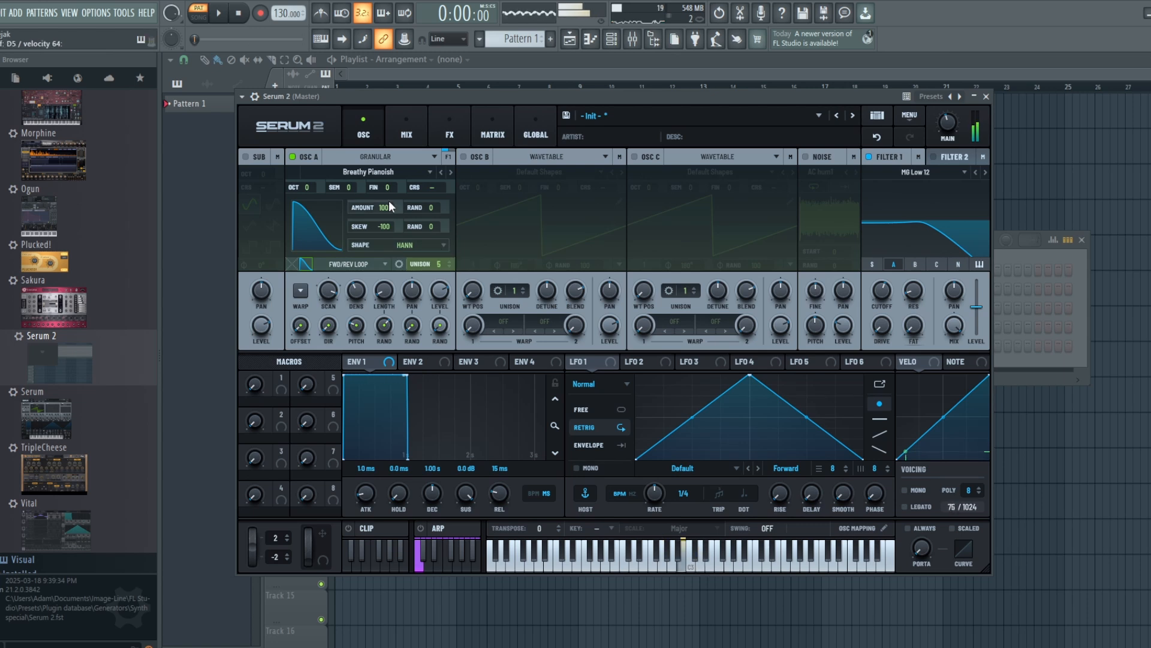
Try the grain window at amounts 0 and 100 and at amount 54 with skew 100
left_click_drag(299, 250, 292, 378)
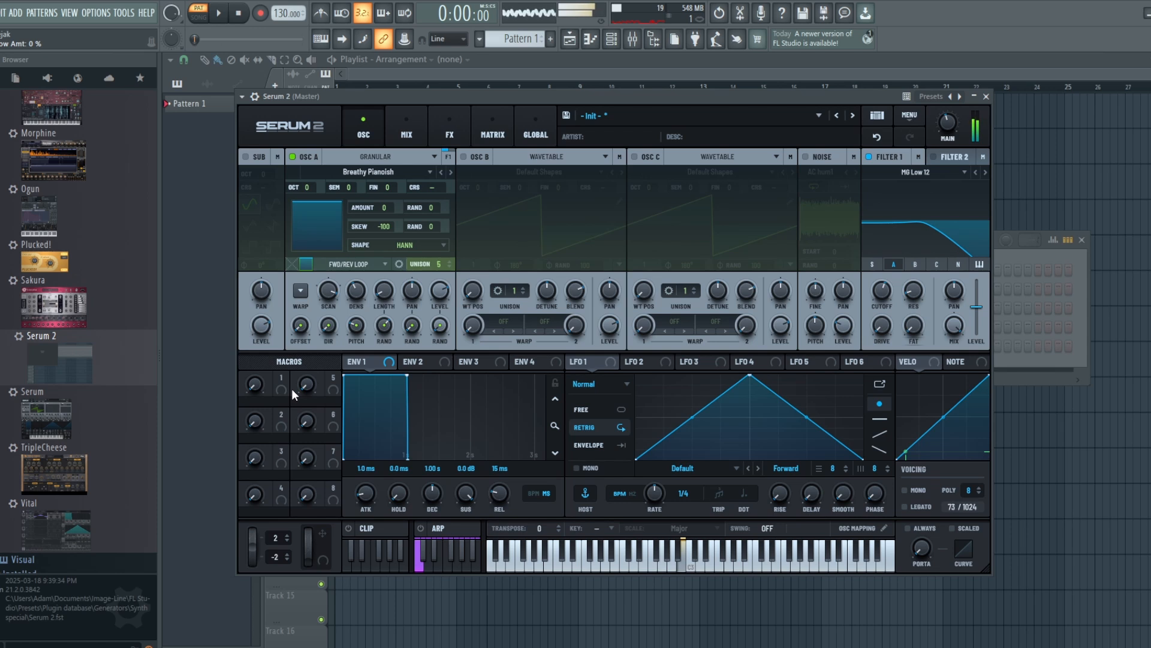
left_click_drag(292, 388, 296, 158)
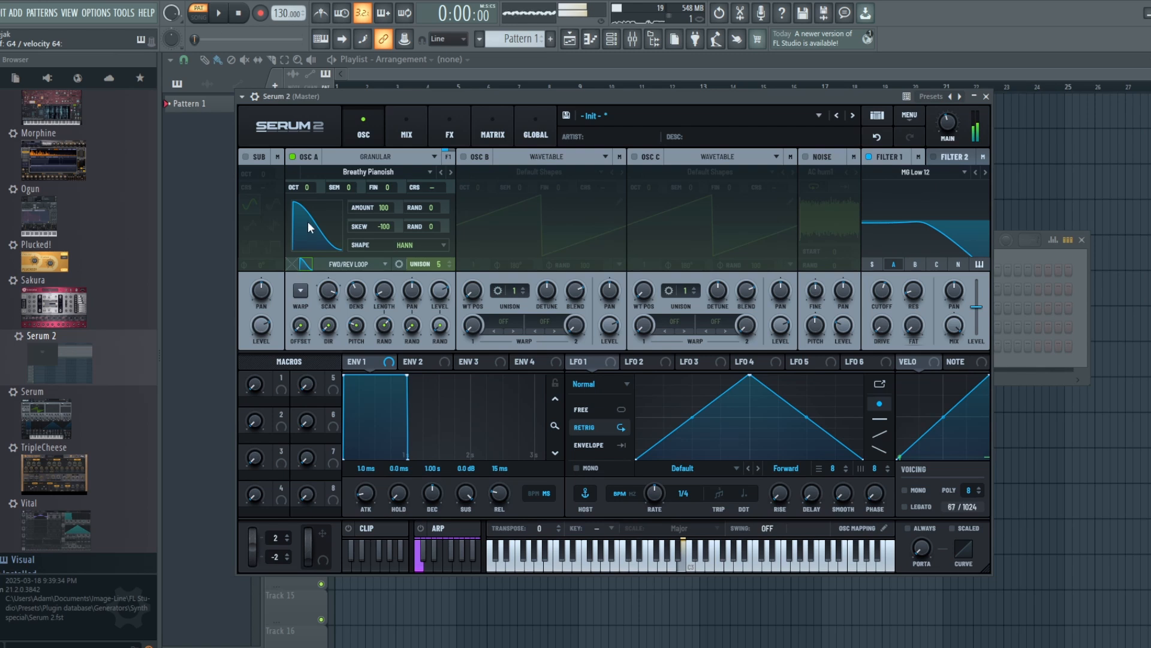
left_click_drag(308, 218, 473, 291)
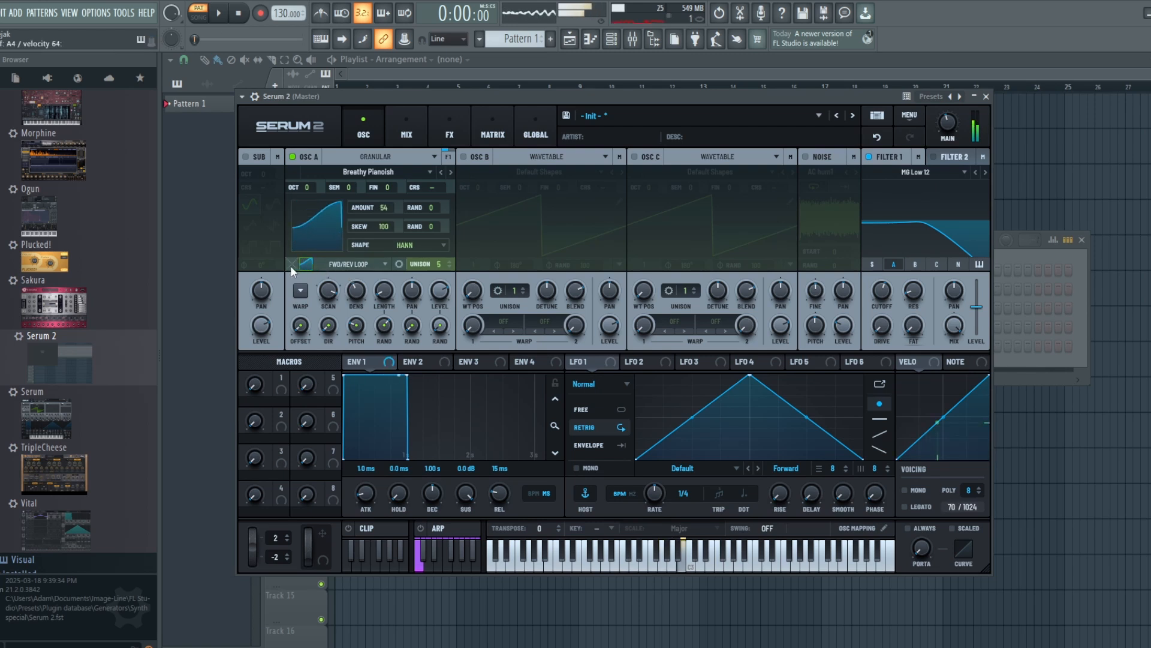
Raise oscillator A's loop crossfade to 100%
left_click_drag(290, 265, 291, 244)
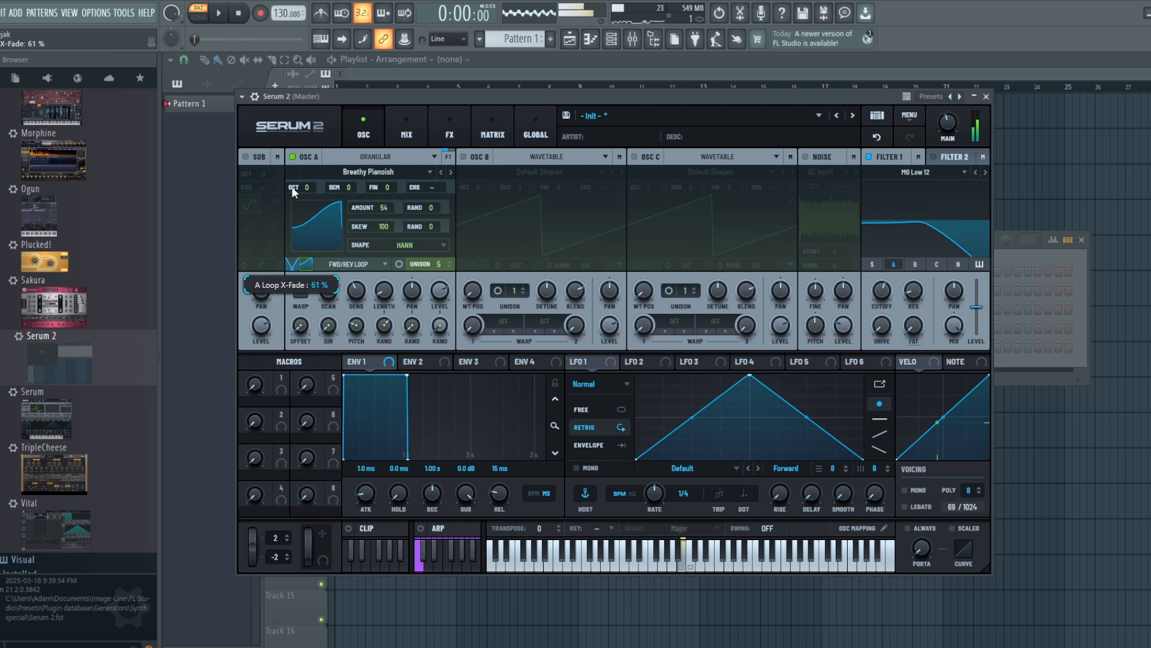
left_click_drag(292, 161, 292, 123)
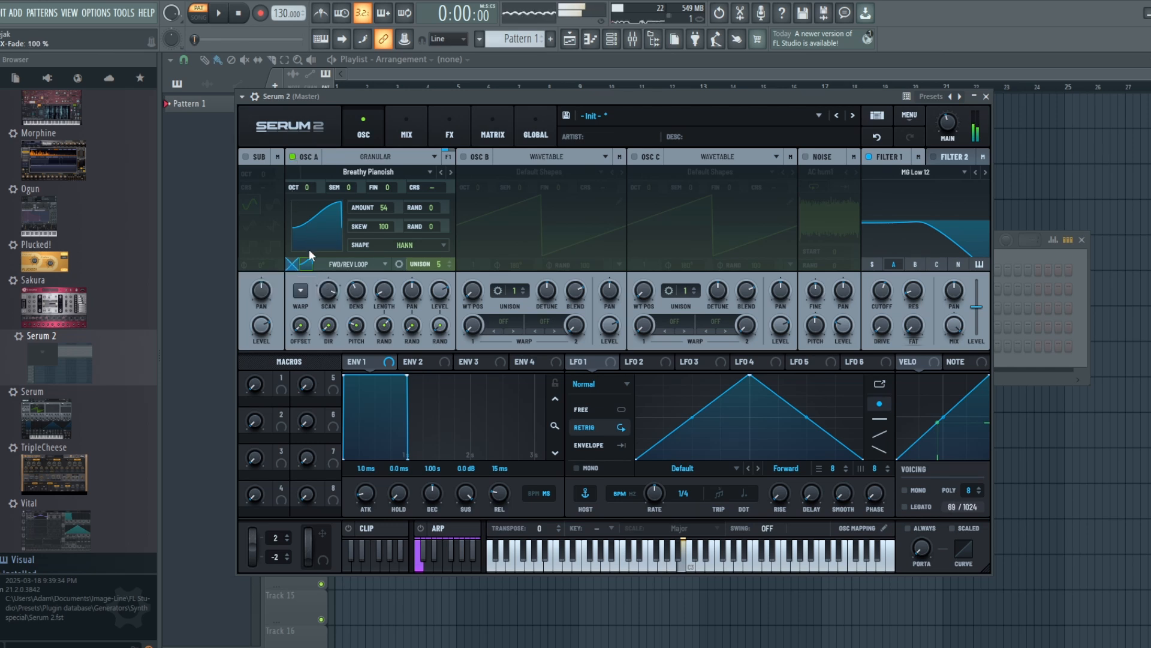
Set the grain window to amount 100 and skew -100 after trying amount 0, and raise the main volume
left_click_drag(312, 220, 317, 281)
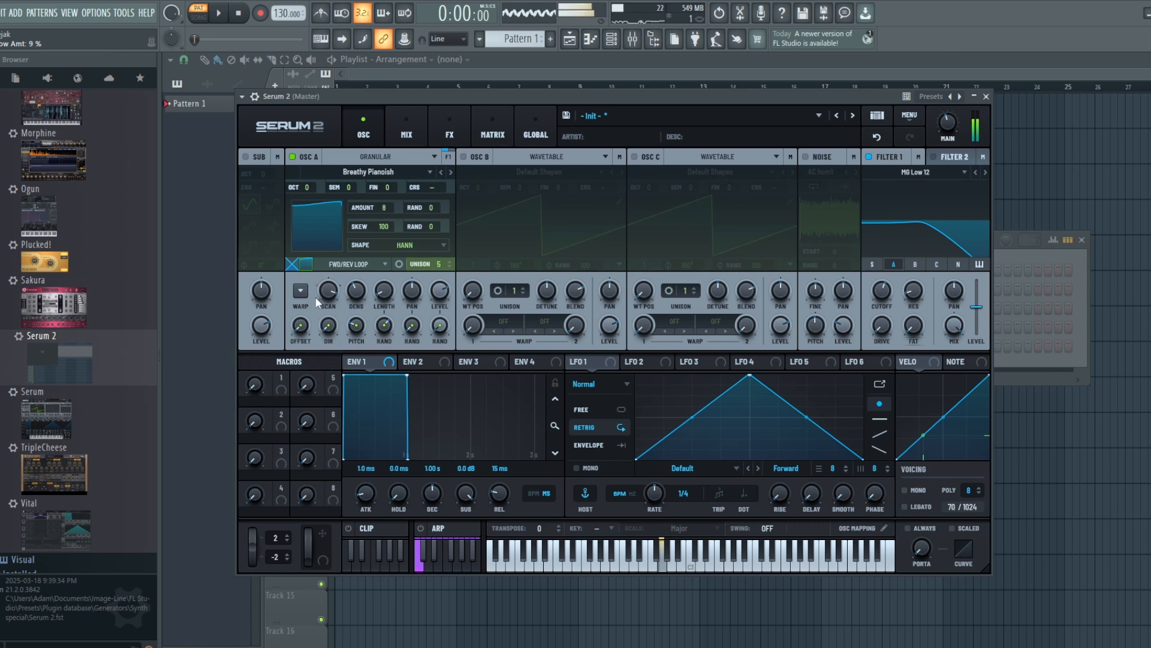
mouse_move(945, 124)
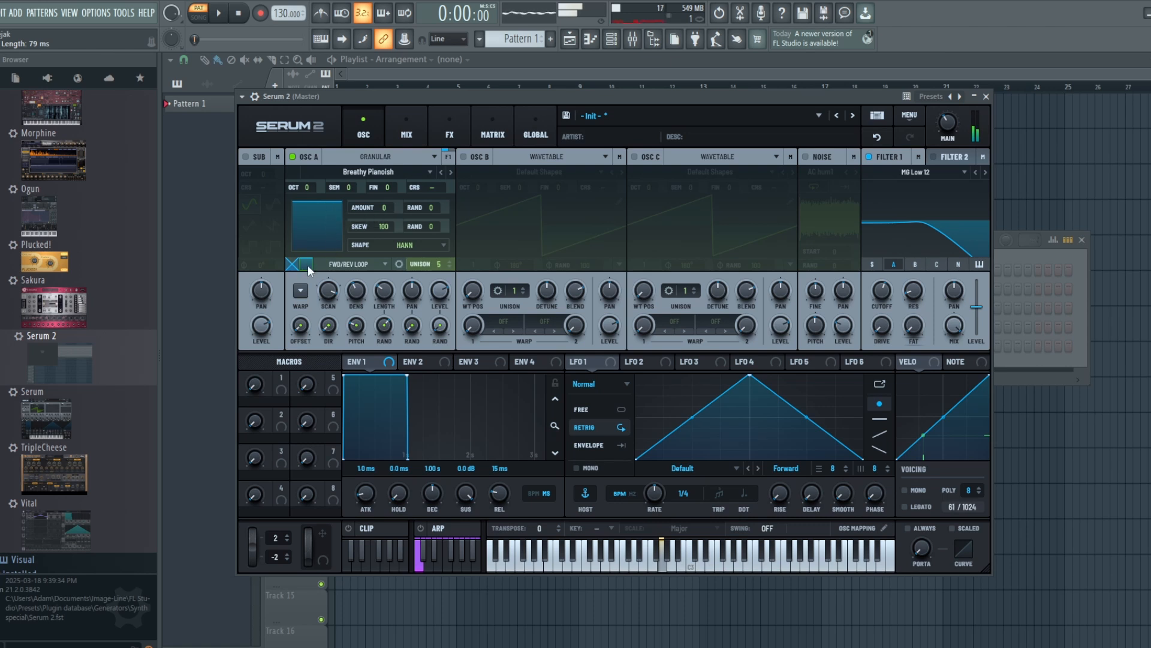
left_click_drag(308, 232, 318, 122)
left_click_drag(337, 208, 122, 188)
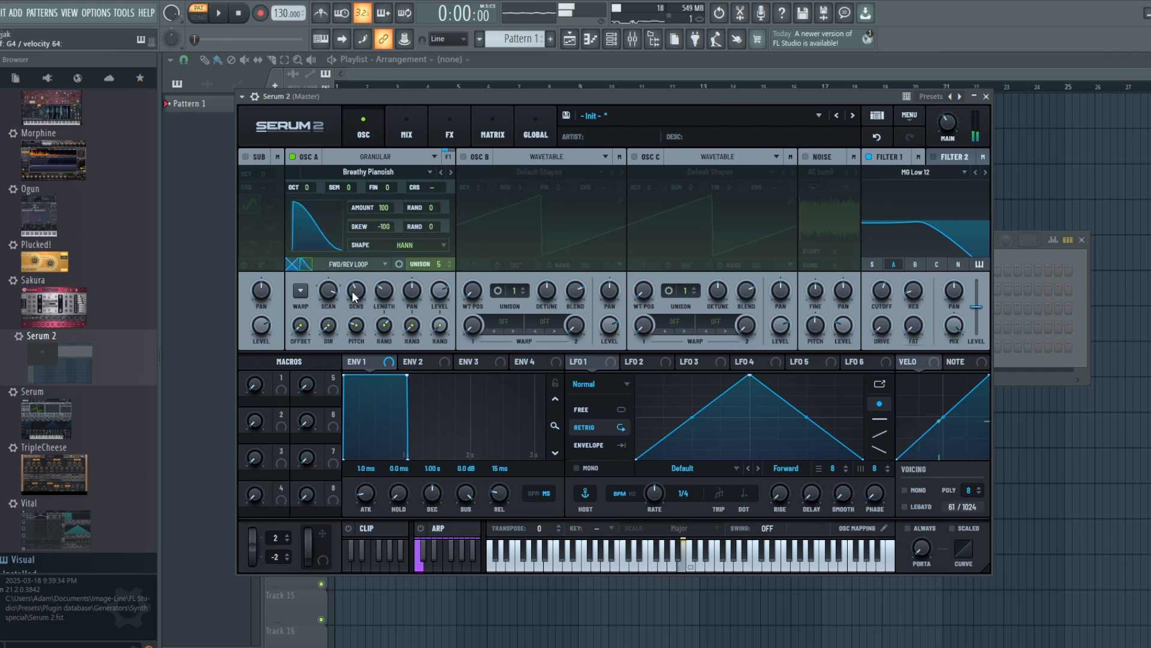
left_click_drag(952, 130, 945, 107)
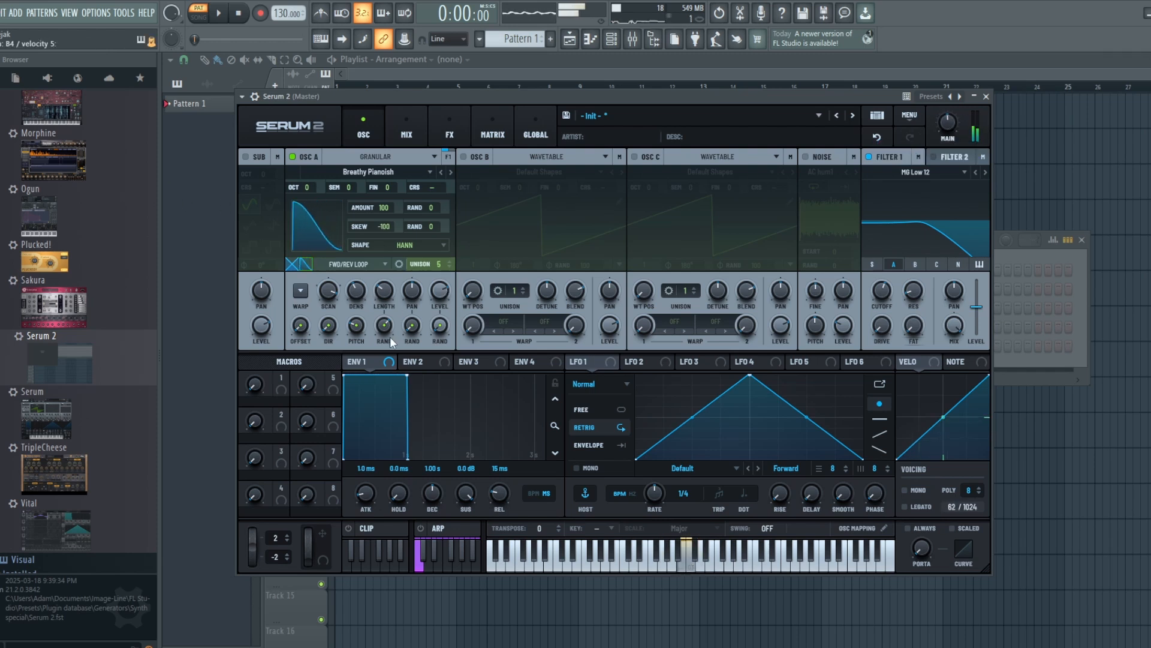
Try another grain density on oscillator A and reset the whole patch to Init
left_click_drag(352, 287, 387, 236)
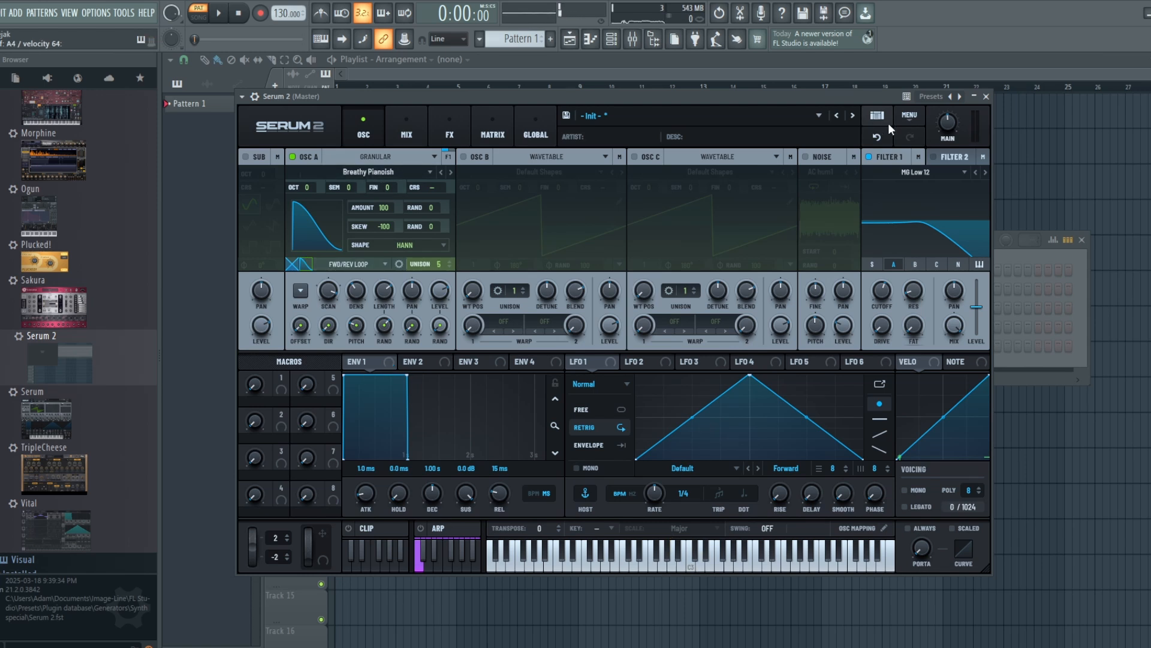
left_click(910, 116)
left_click(923, 175)
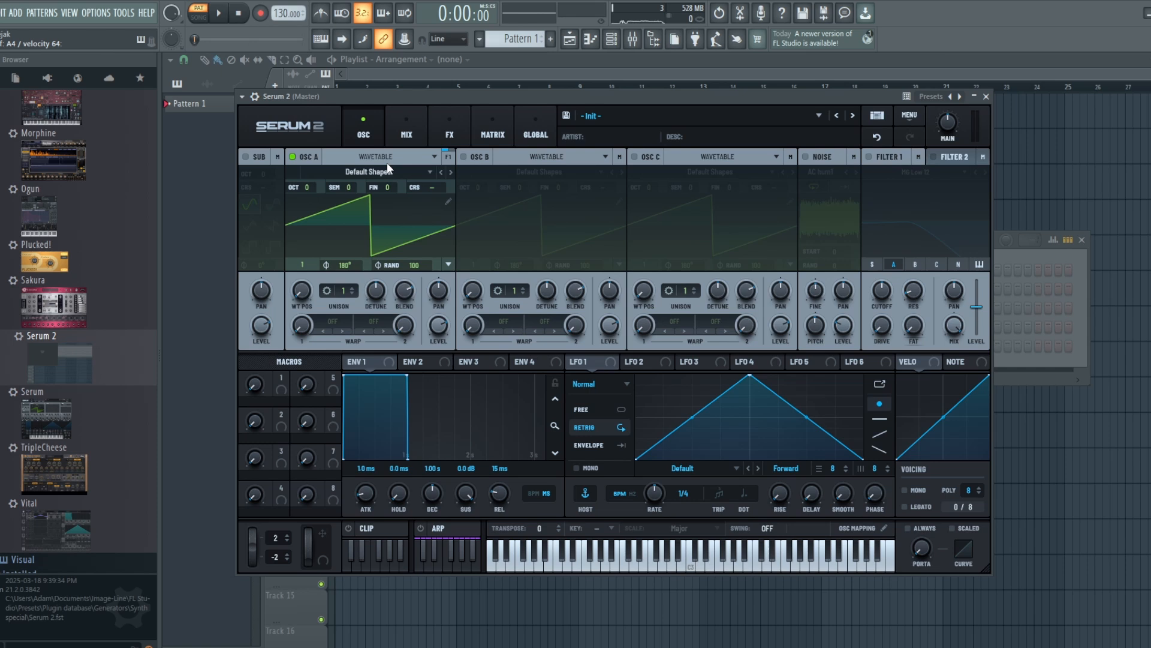
Switch oscillator A to Granular and load the factory plucked sample Gtr 12 String C2
left_click(387, 162)
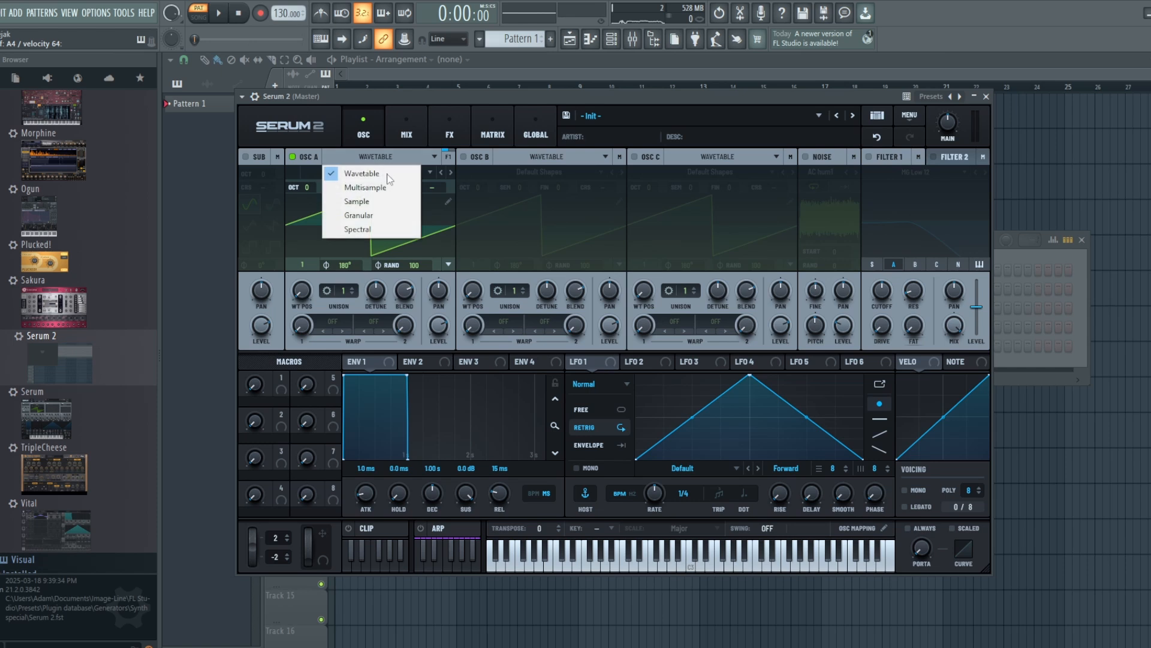
left_click(366, 218)
left_click(368, 171)
mouse_move(367, 188)
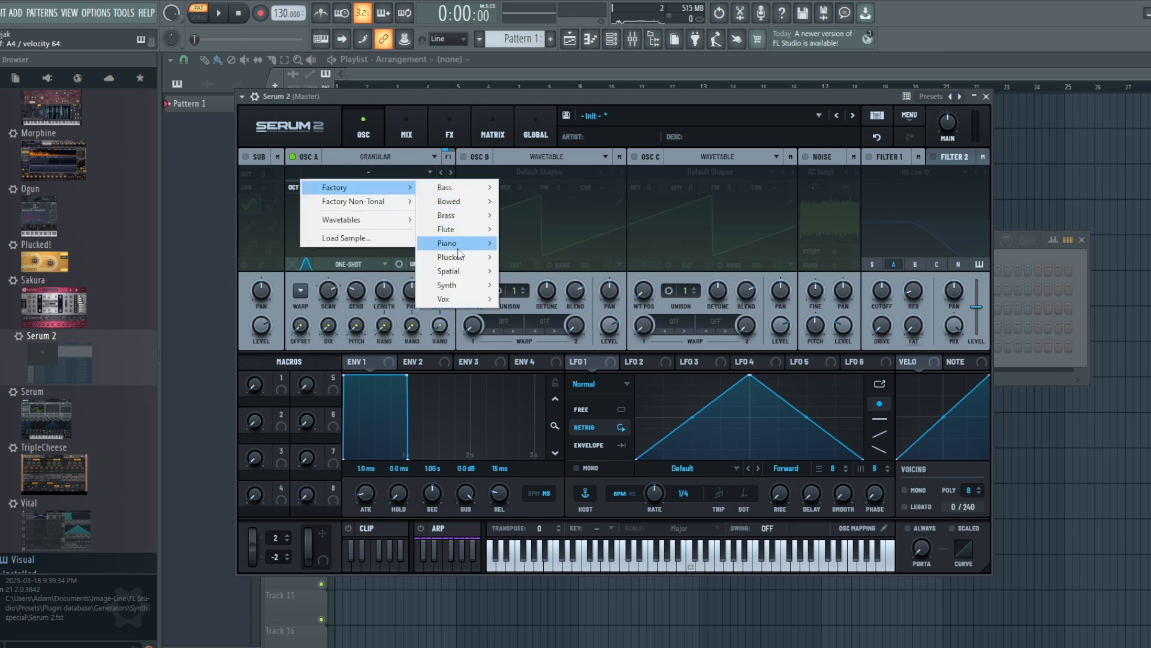
mouse_move(458, 257)
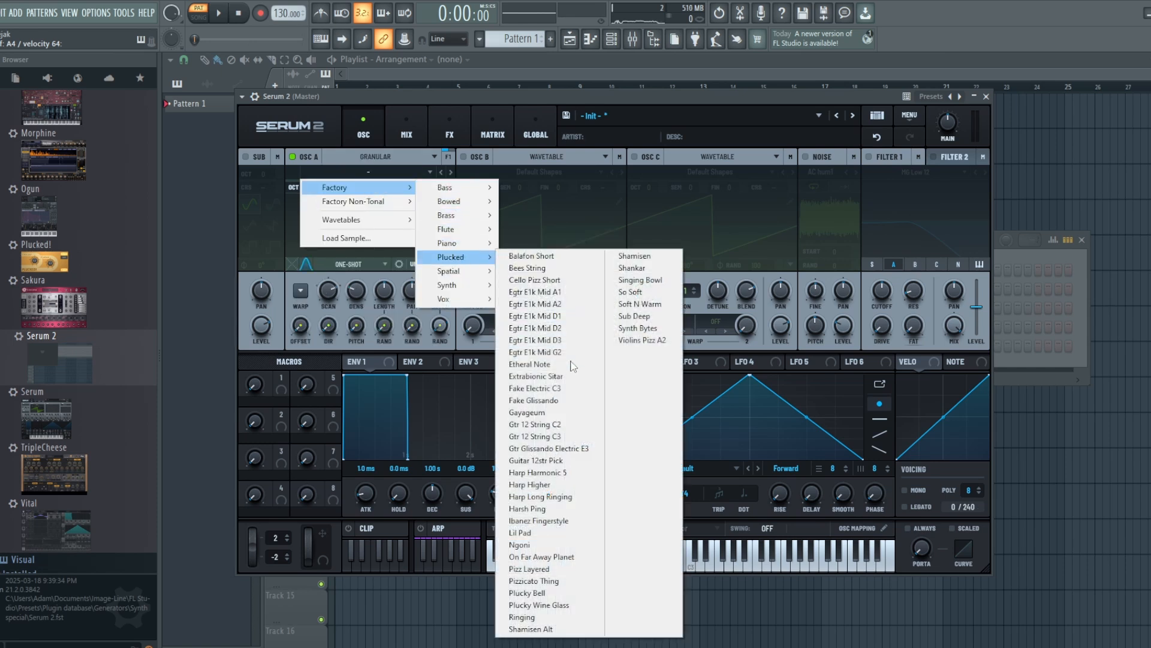
left_click(565, 427)
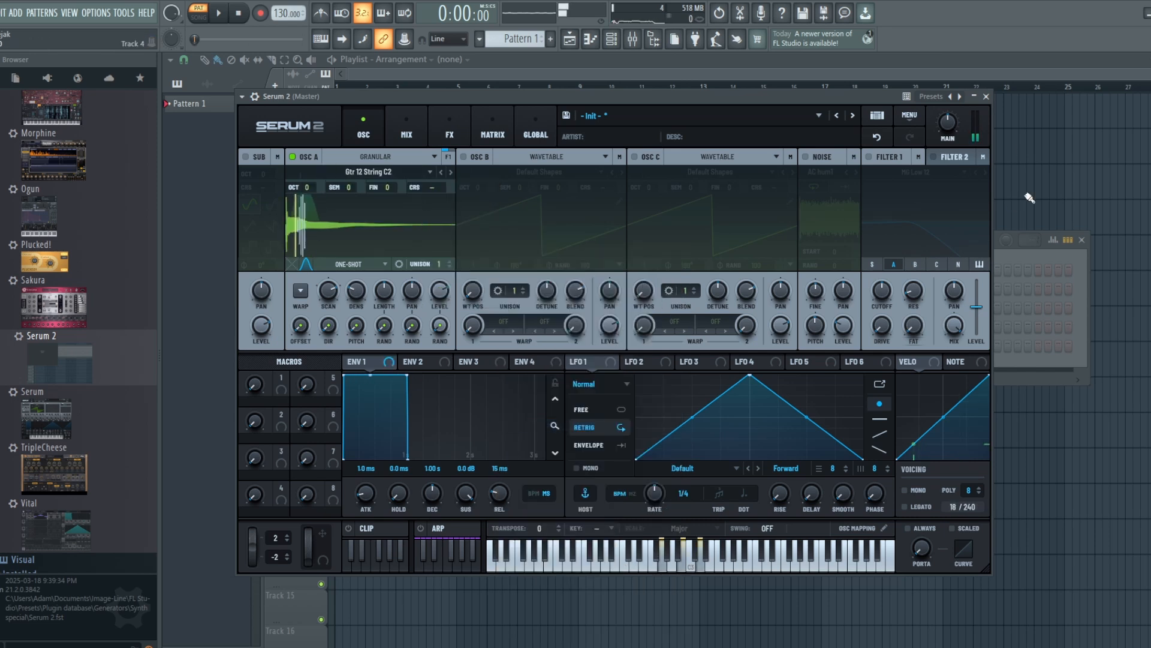
Raise the main volume and lower oscillator A's octave to -2
left_click_drag(951, 122, 951, 105)
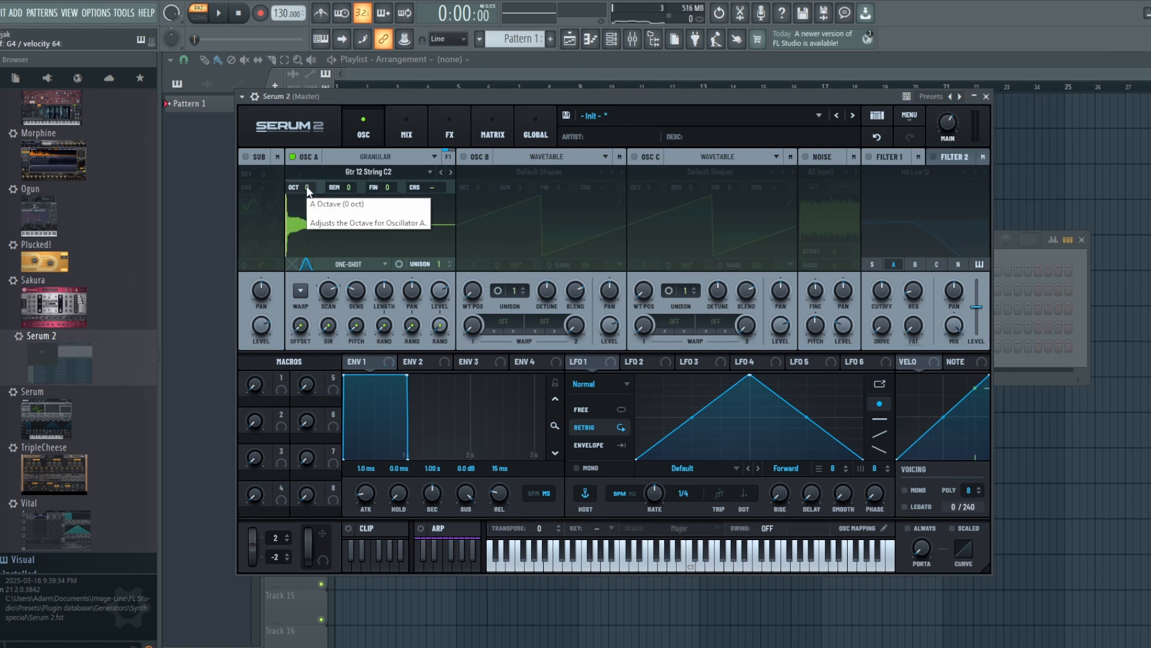
left_click_drag(307, 187, 308, 219)
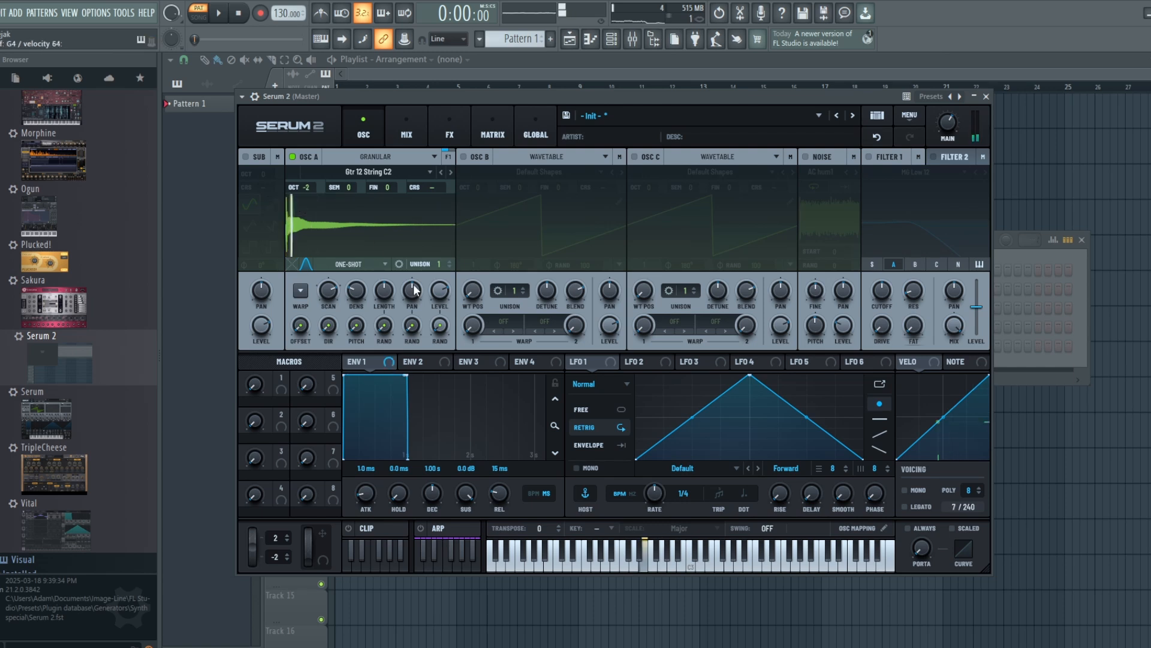
Bring the end of oscillator A's sample range in so that only the guitar's initial attack plays
left_click_drag(455, 225, 323, 214)
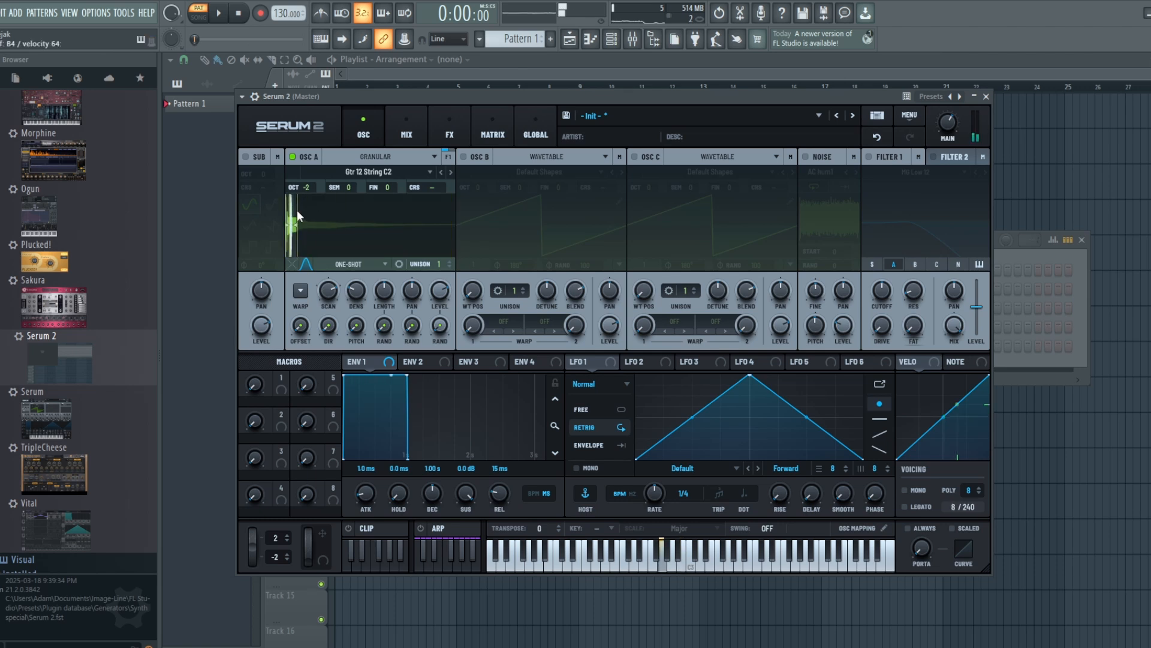
left_click_drag(299, 211, 291, 211)
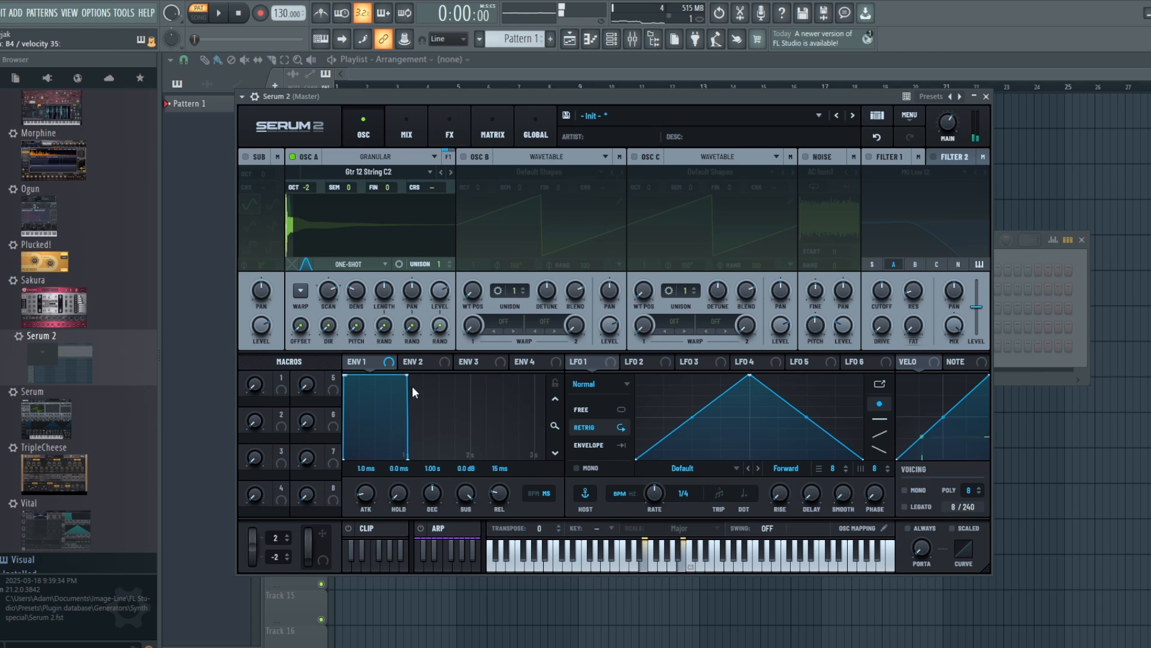
Set oscillator A's grain window to amount 100, skew -100 and the Triangle shape
left_click(307, 263)
left_click_drag(318, 202, 241, 200)
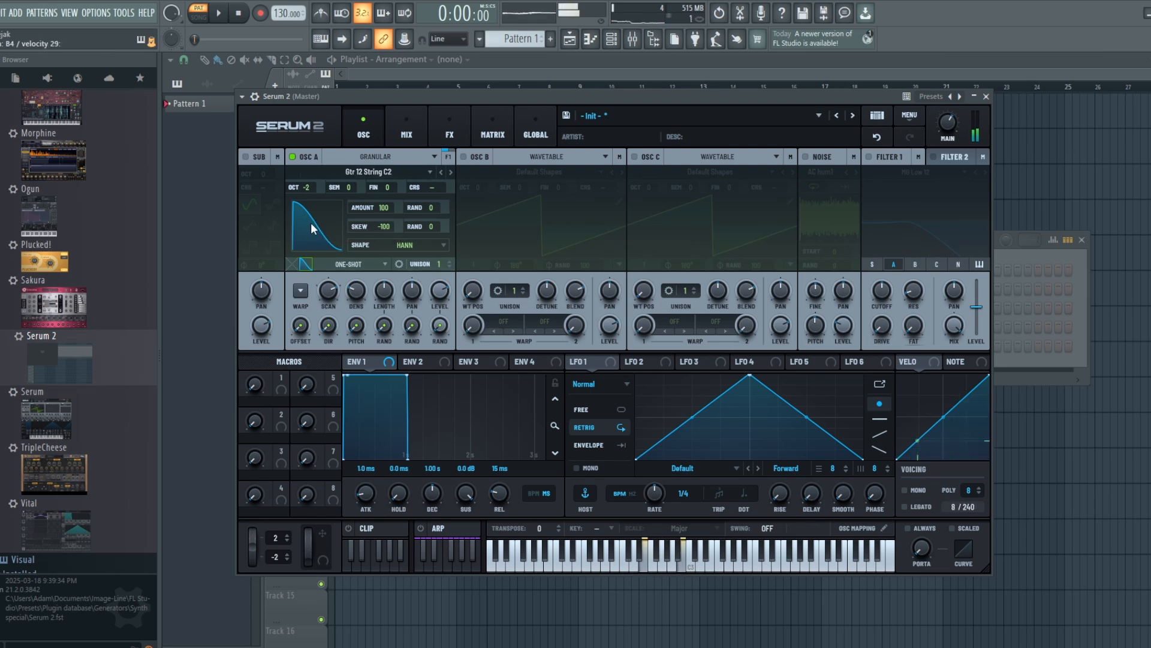
left_click_drag(311, 221, 131, 205)
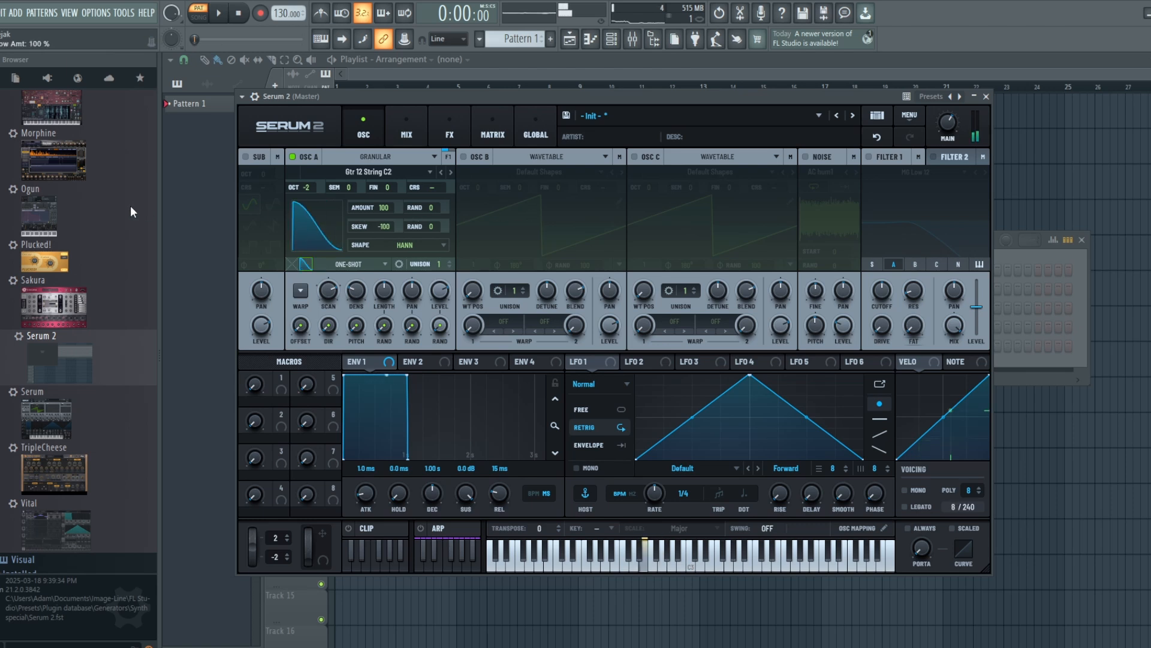
left_click(421, 247)
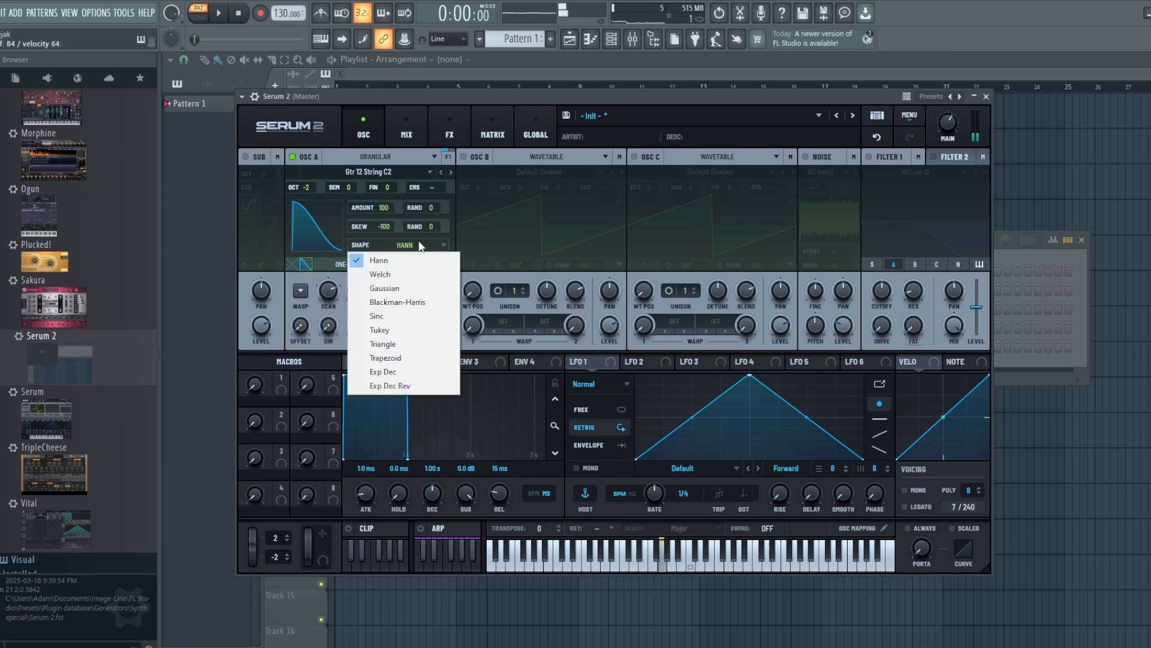
left_click(403, 345)
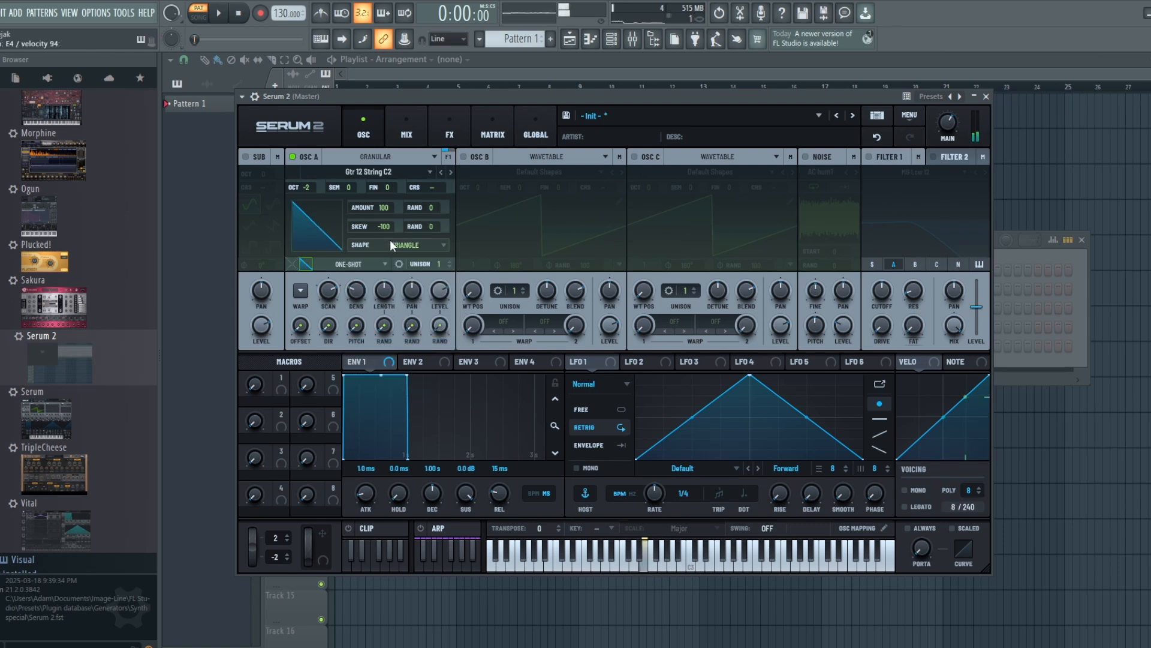
left_click_drag(315, 239, 193, 222)
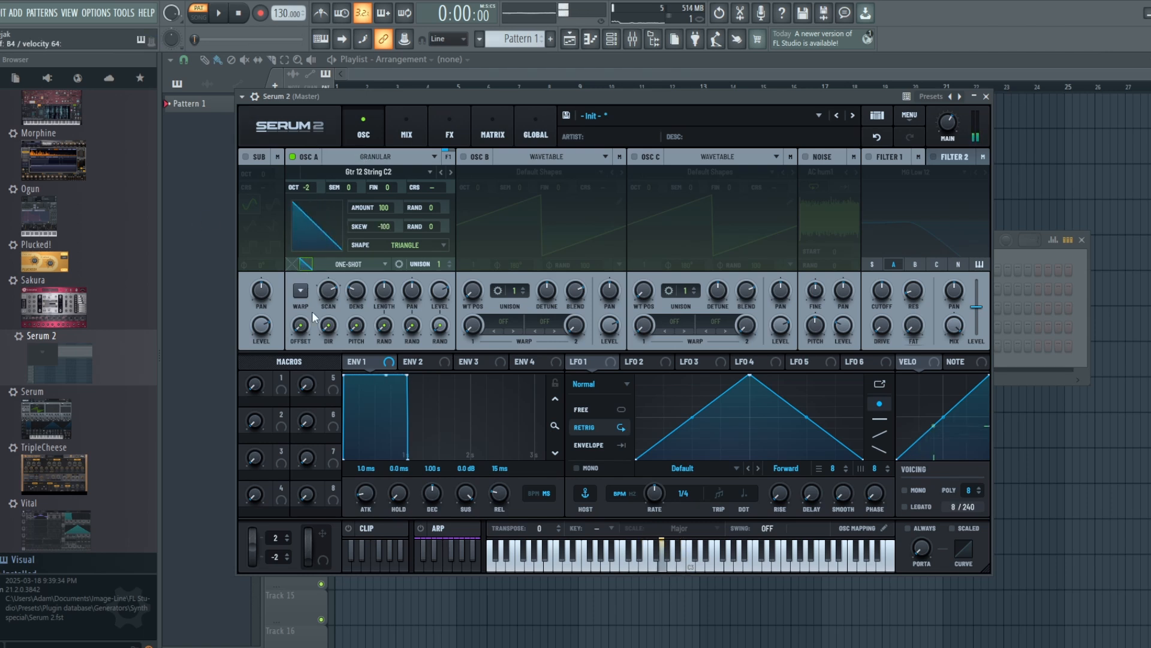
Return to the waveform view and readjust oscillator A's scan rate after trying 35%
left_click(305, 264)
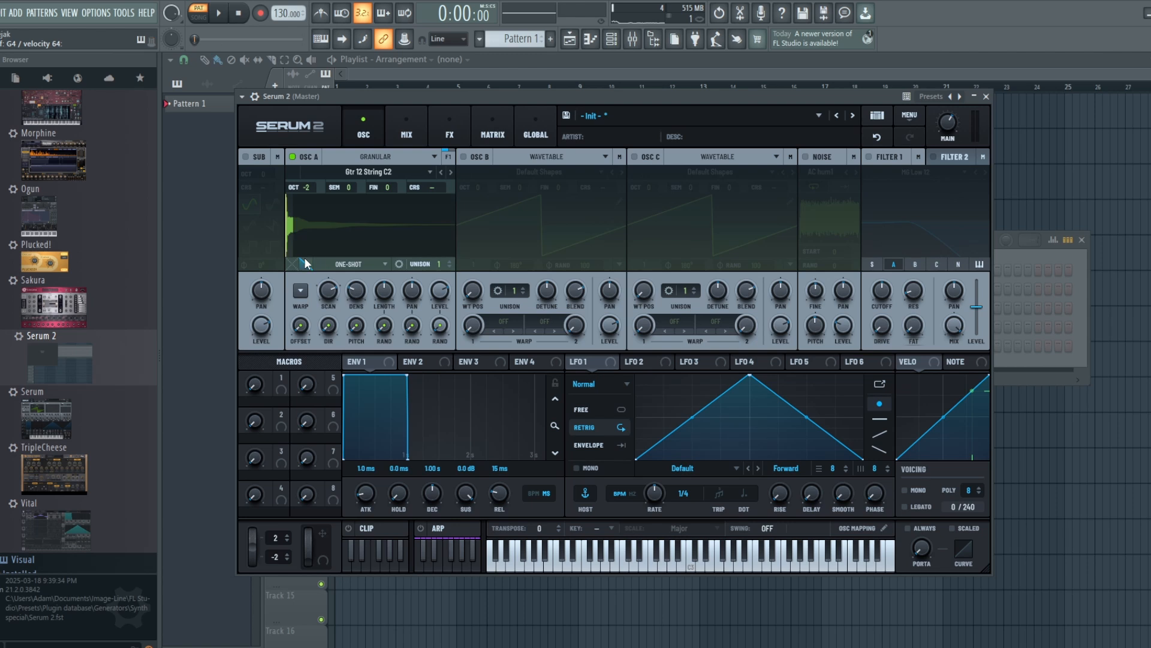
mouse_move(342, 327)
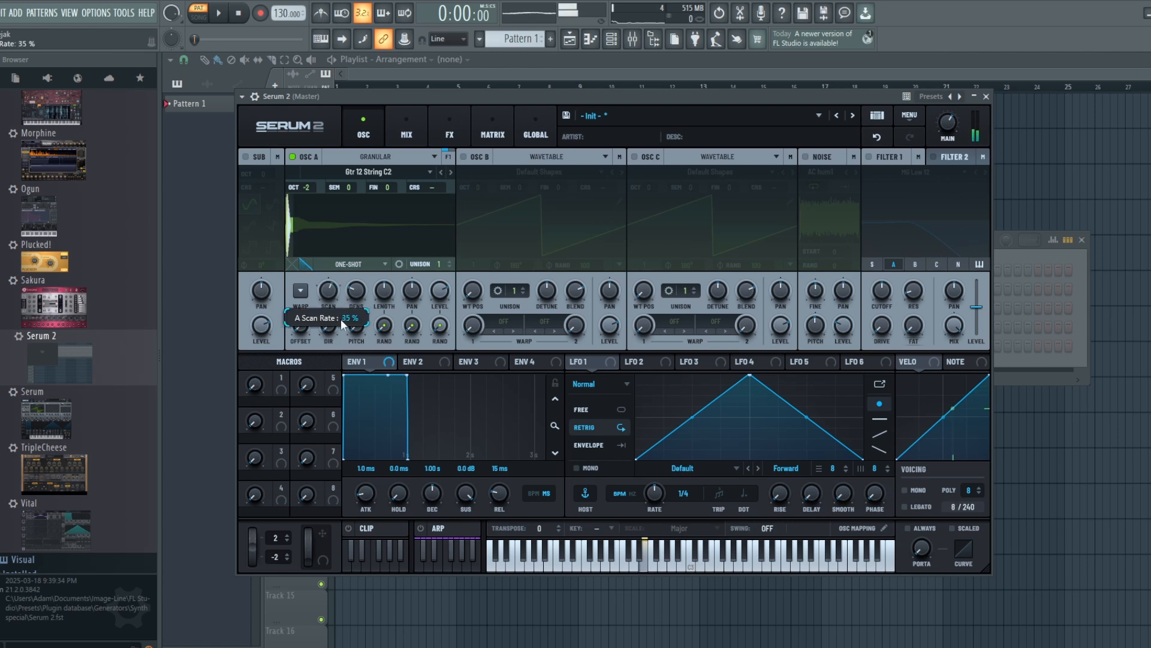
left_click_drag(343, 330, 408, 322)
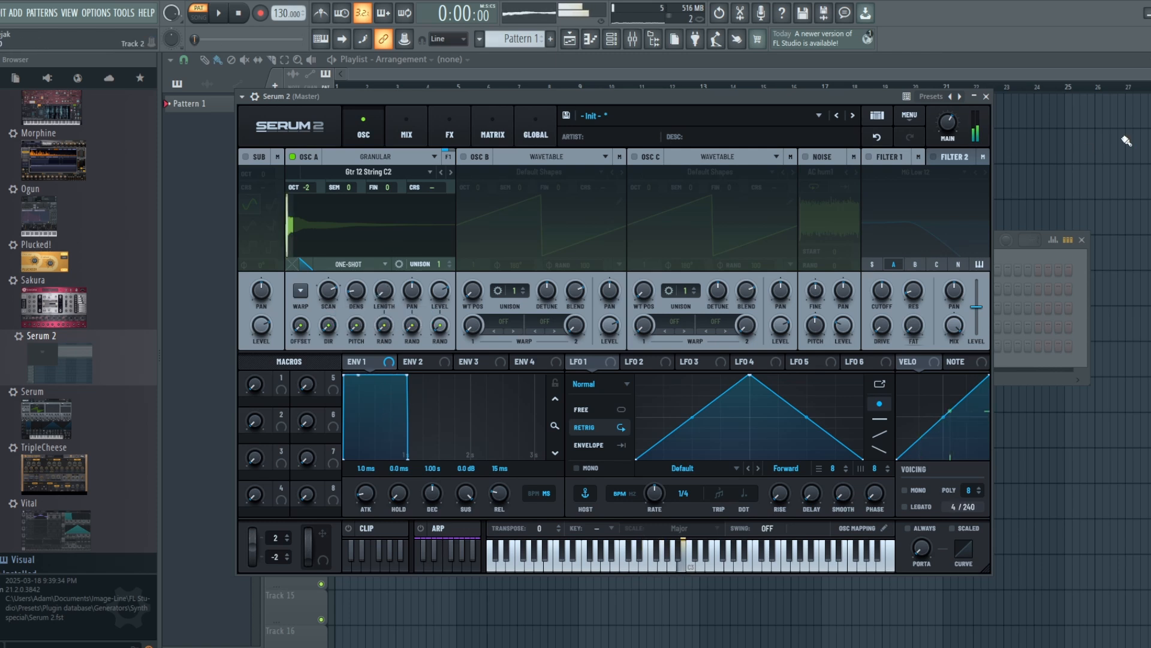
Enable Filter 1 as MG Low 18 with a slightly higher cutoff, and set oscillator A's octave to -1
left_click(870, 156)
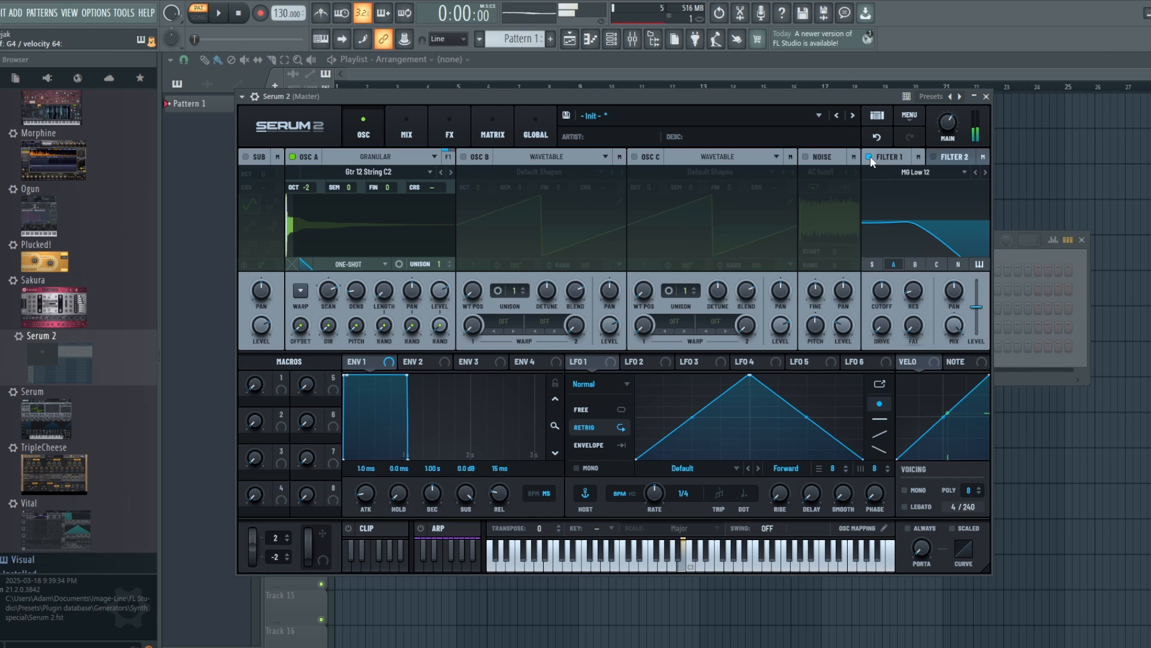
left_click(984, 173)
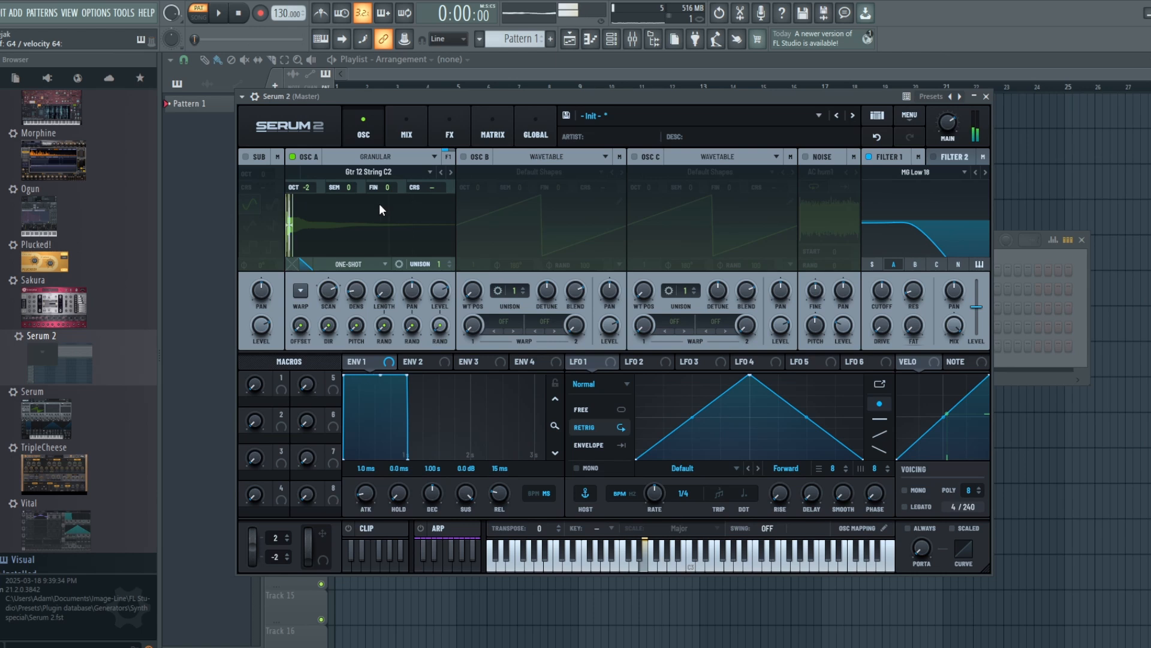
left_click_drag(302, 189, 302, 171)
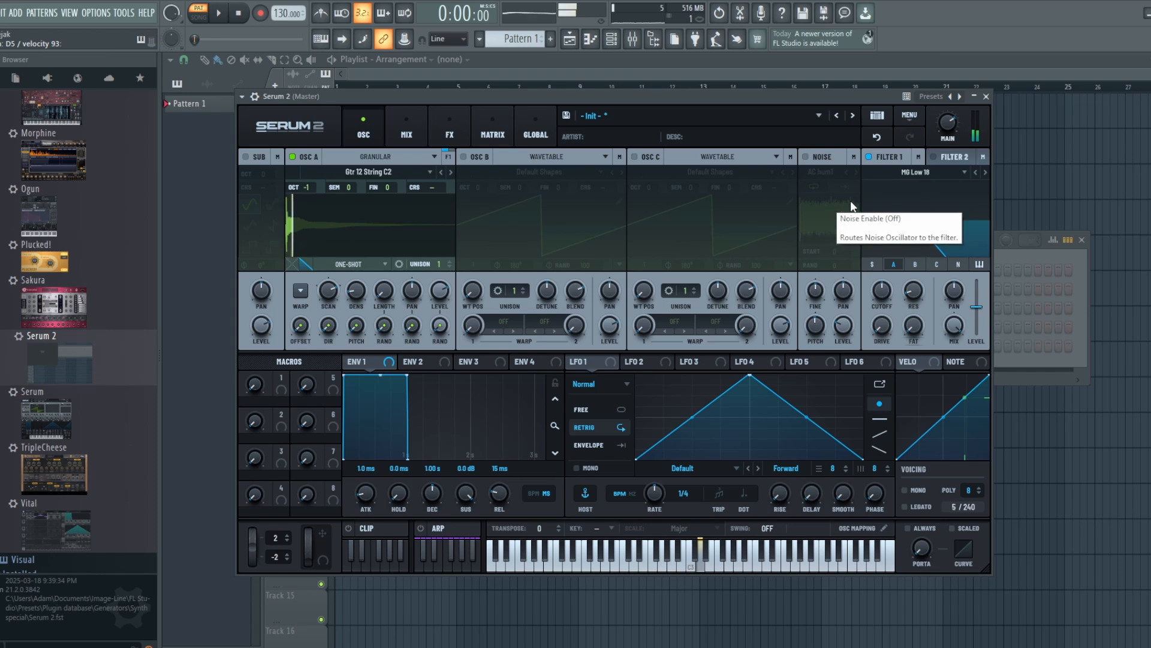
mouse_move(884, 293)
left_mouse_down()
mouse_move(882, 277)
mouse_move(882, 287)
left_mouse_up()
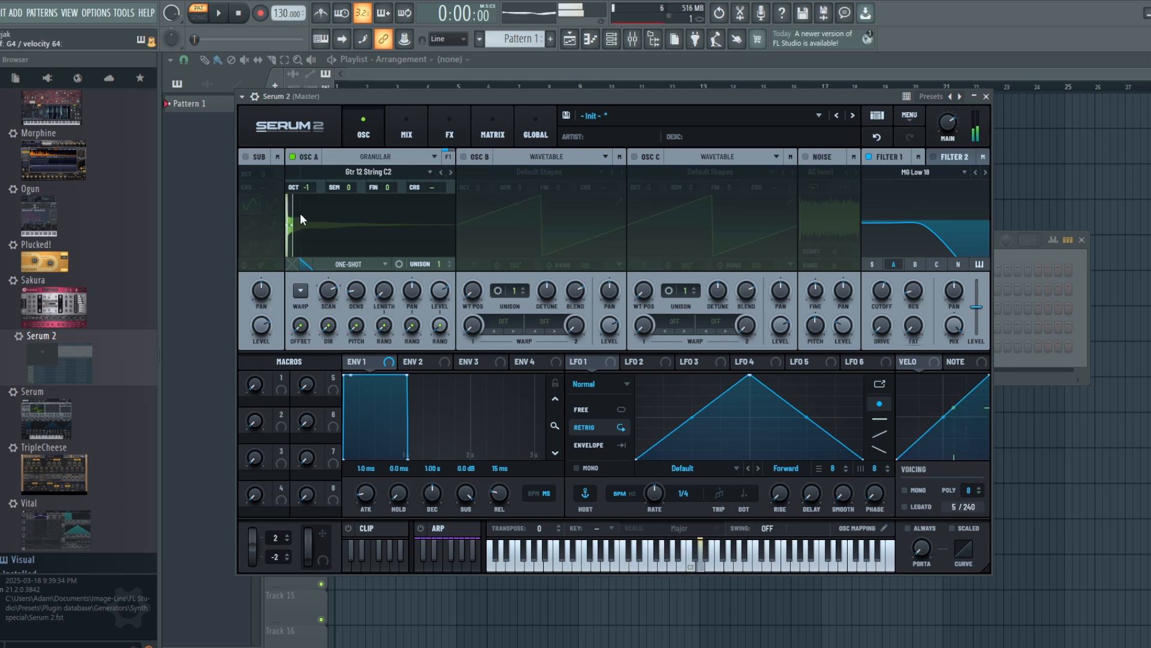
Extend the end of oscillator A's sample range slightly and raise its density to 11.71 grains
left_click_drag(295, 225, 304, 225)
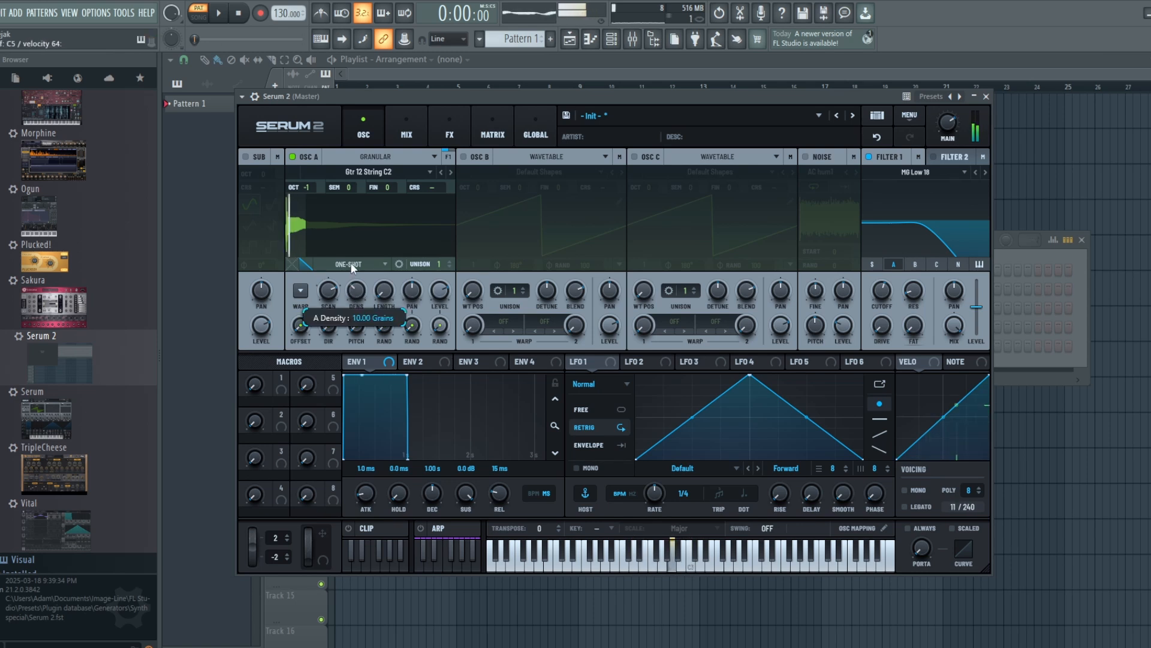
mouse_move(351, 263)
left_mouse_down()
mouse_move(350, 272)
mouse_move(351, 254)
left_mouse_up()
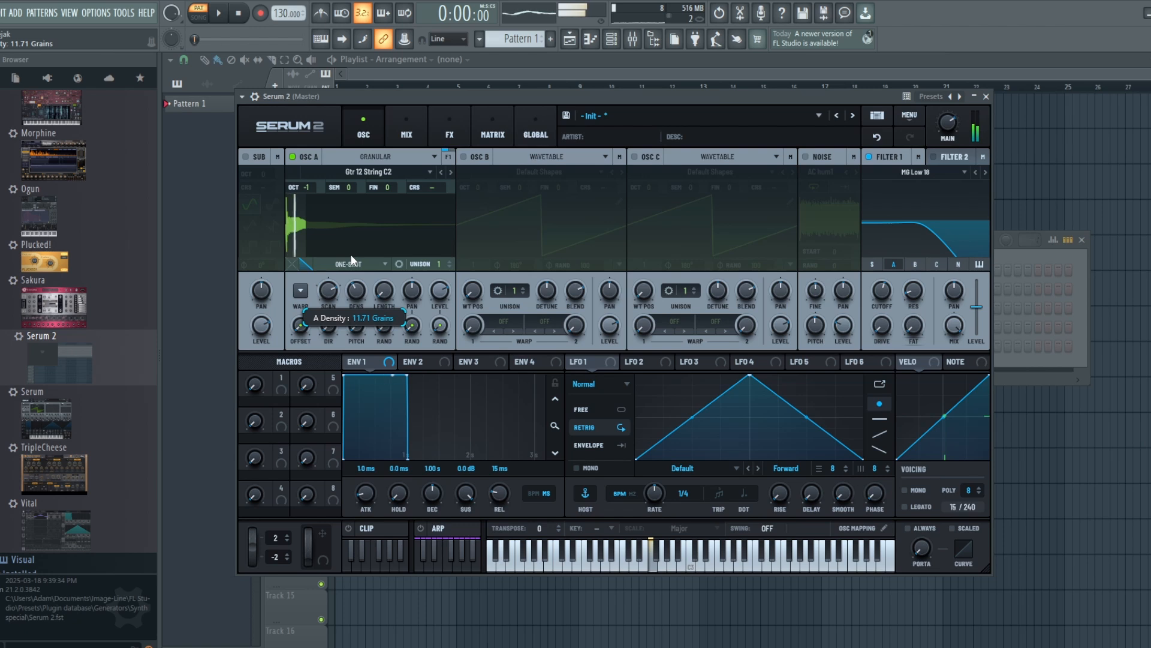
Turn on mono voicing and set oscillator A's random pitch to 0.21 semitones
left_click(906, 489)
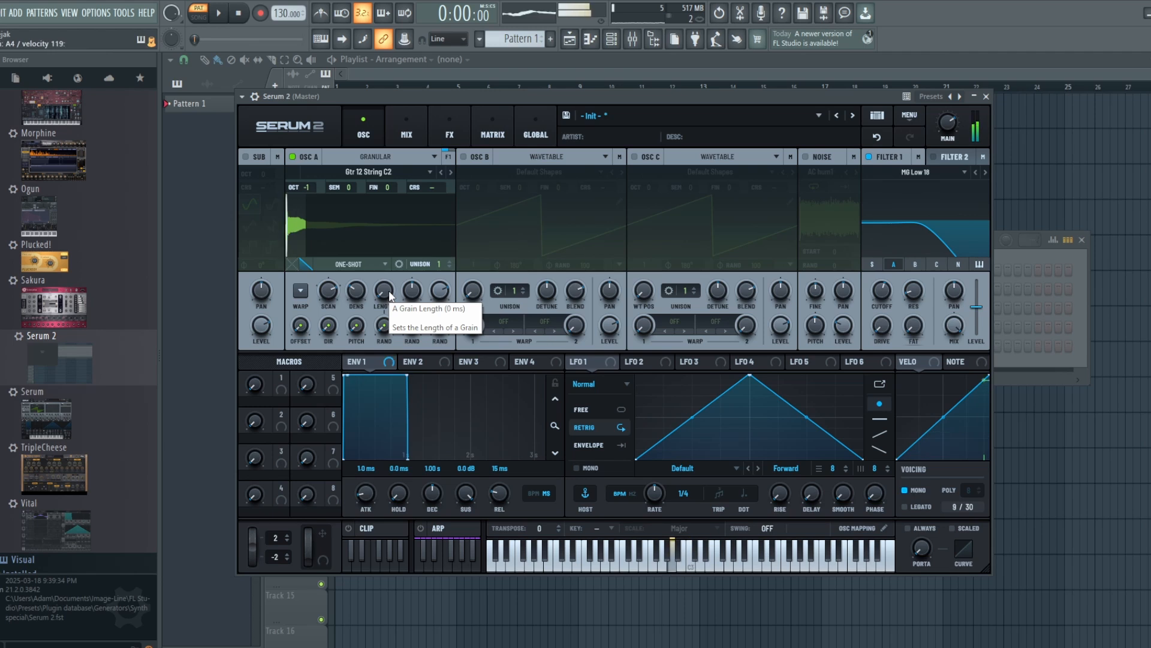
left_click_drag(389, 330, 389, 325)
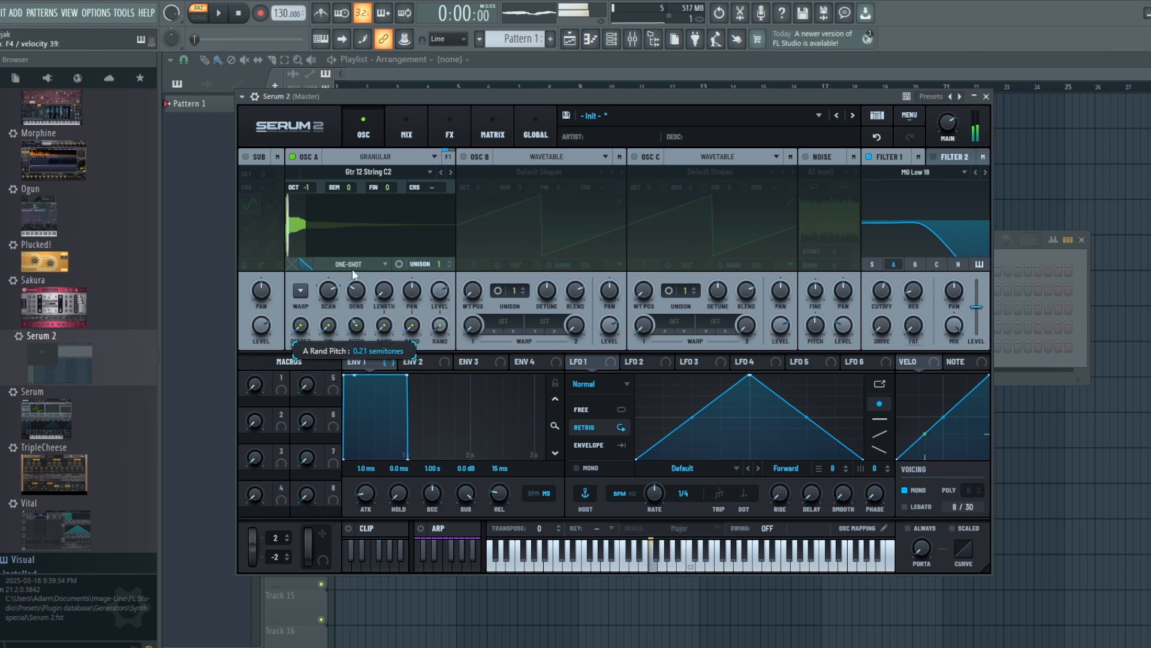
Raise oscillator A's unison to 3 voices and set the unison detune to 0.13
left_click_drag(425, 266, 425, 246)
left_click(399, 264)
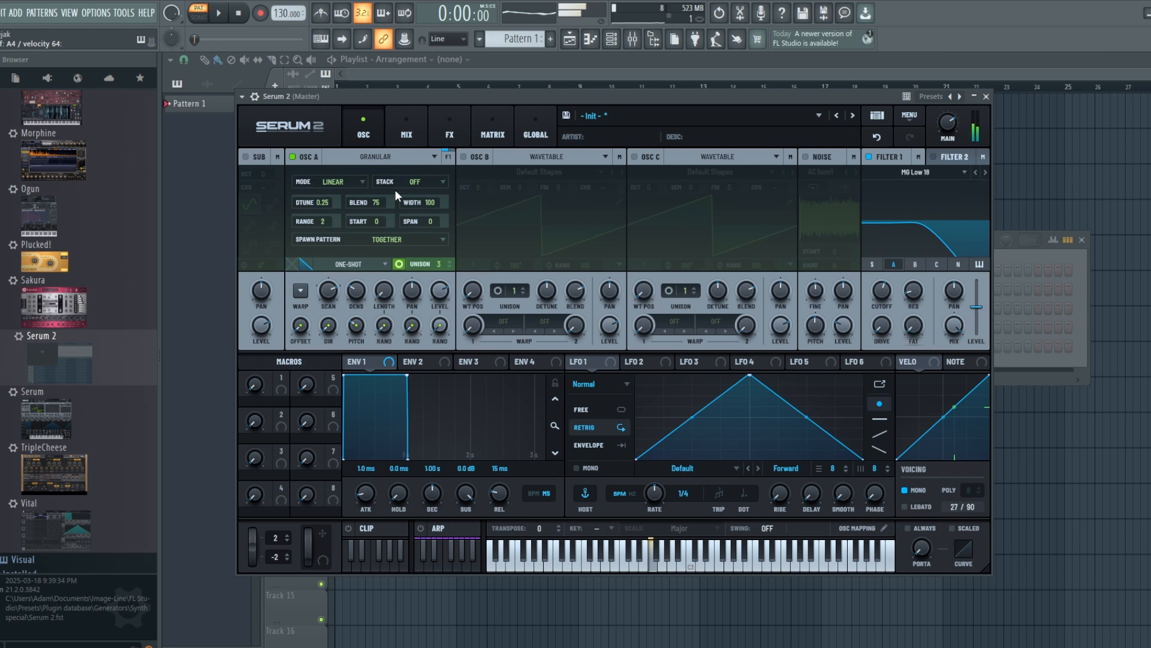
left_click_drag(319, 201, 319, 222)
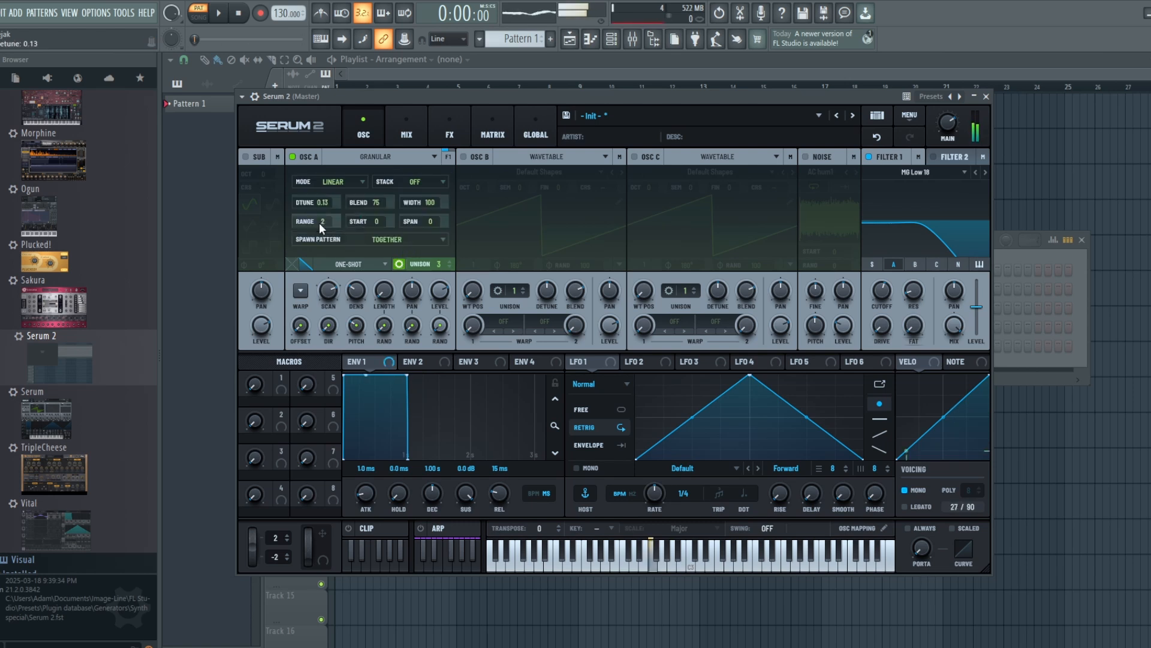
left_click(307, 262)
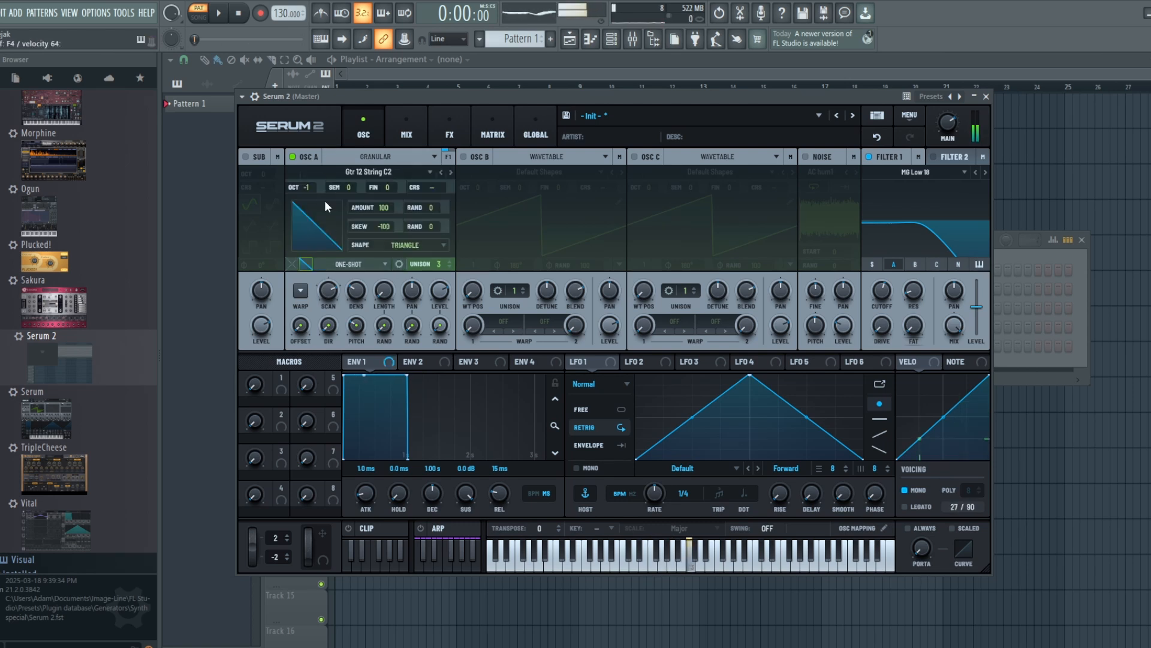
left_click(306, 267)
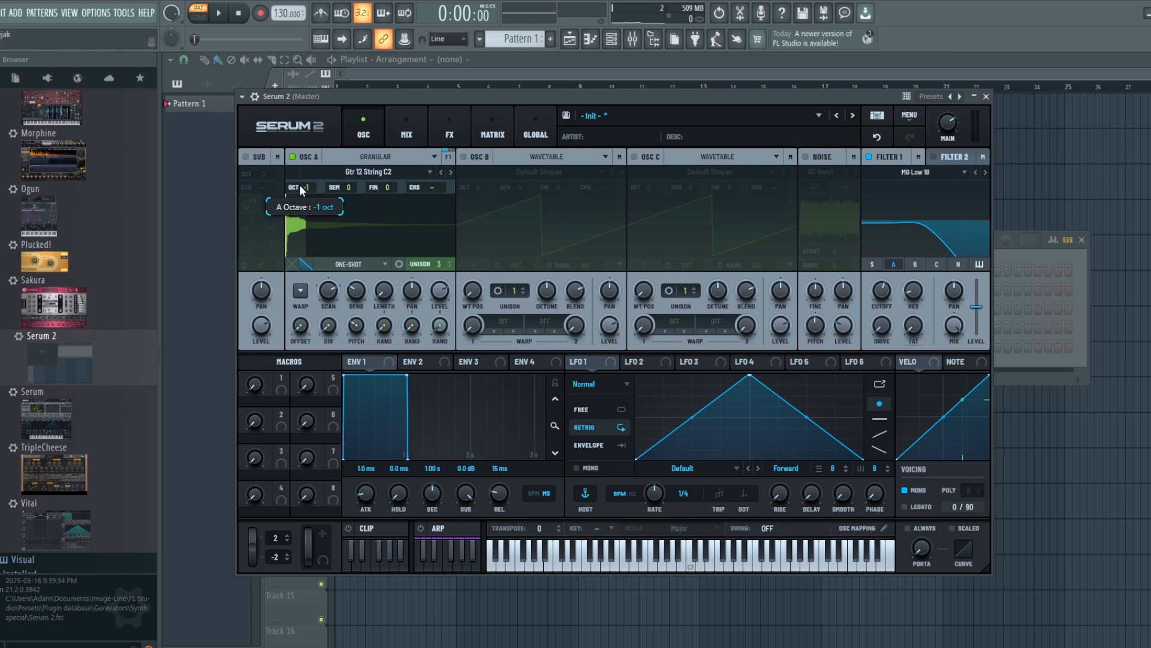
mouse_move(300, 184)
left_mouse_down()
mouse_move(300, 145)
mouse_move(301, 204)
mouse_move(301, 154)
mouse_move(301, 186)
left_mouse_up()
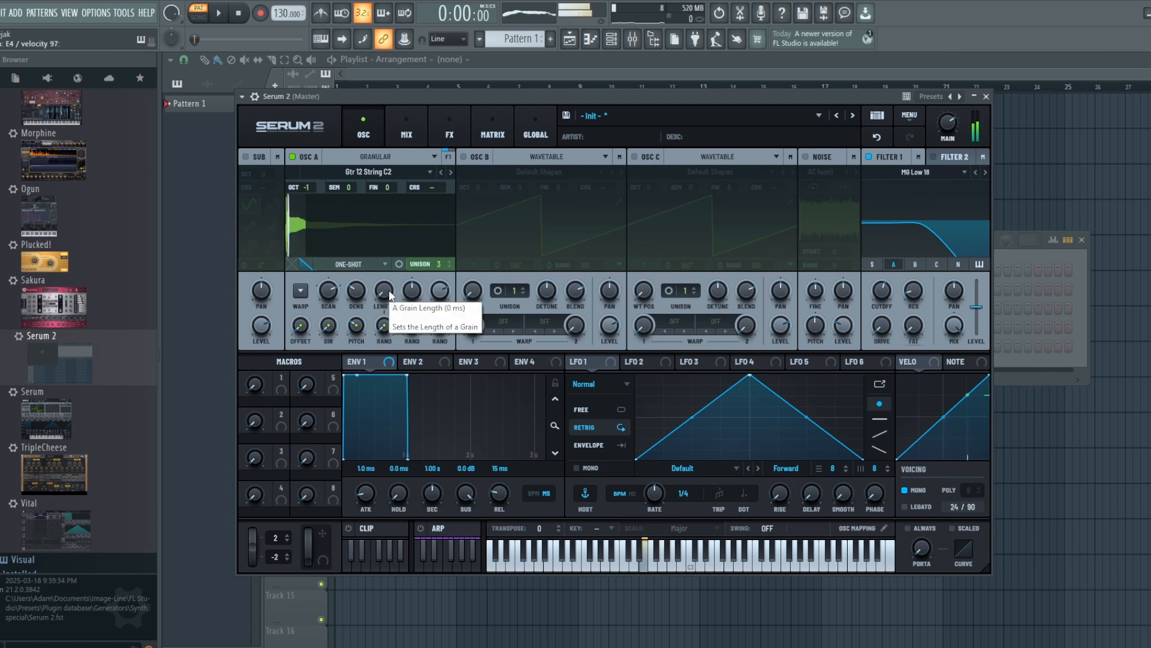
Adjust oscillator A's grain length and set the grain window's skew to -3 with amount 100
left_click_drag(389, 292, 355, 340)
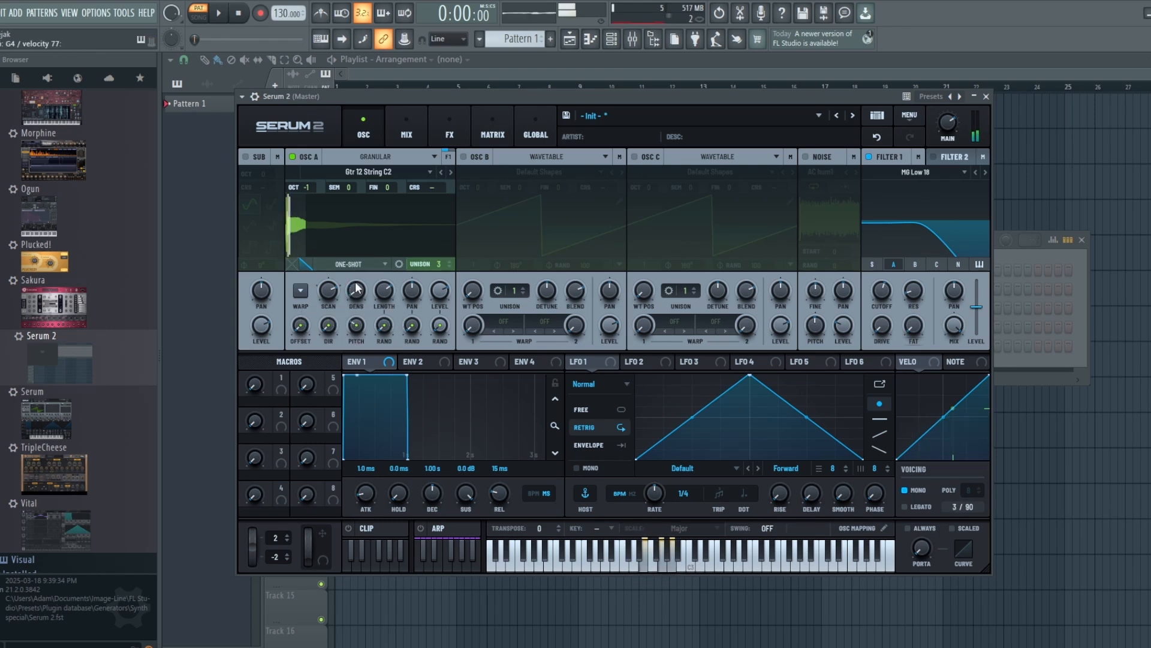
left_click(308, 262)
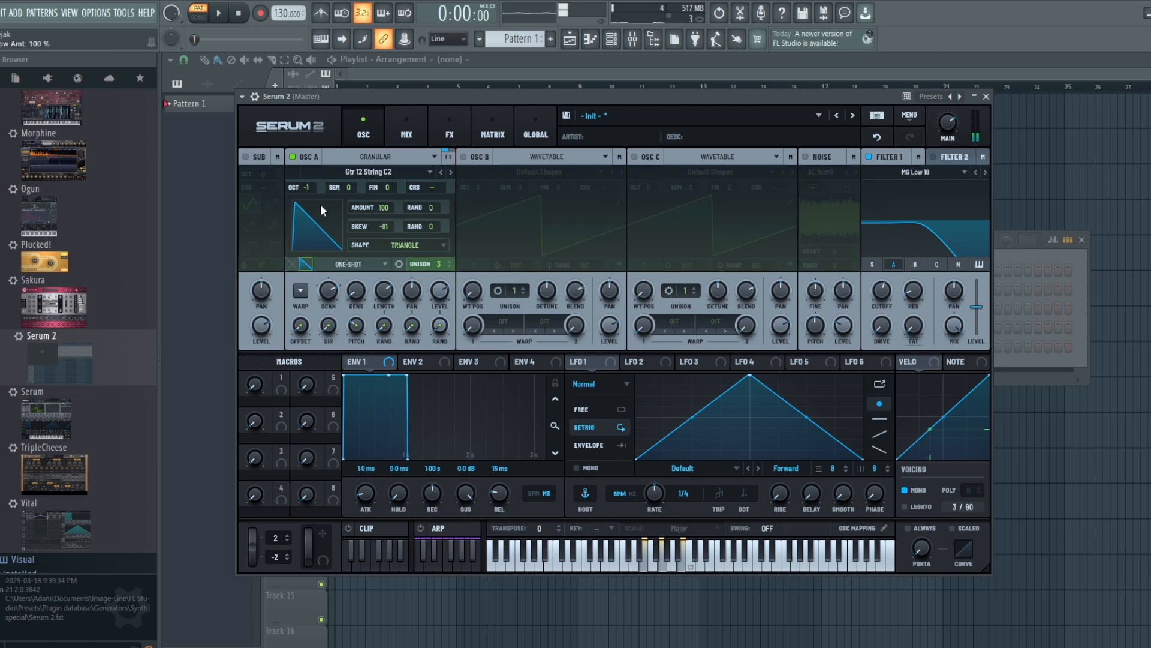
left_click_drag(320, 206, 377, 204)
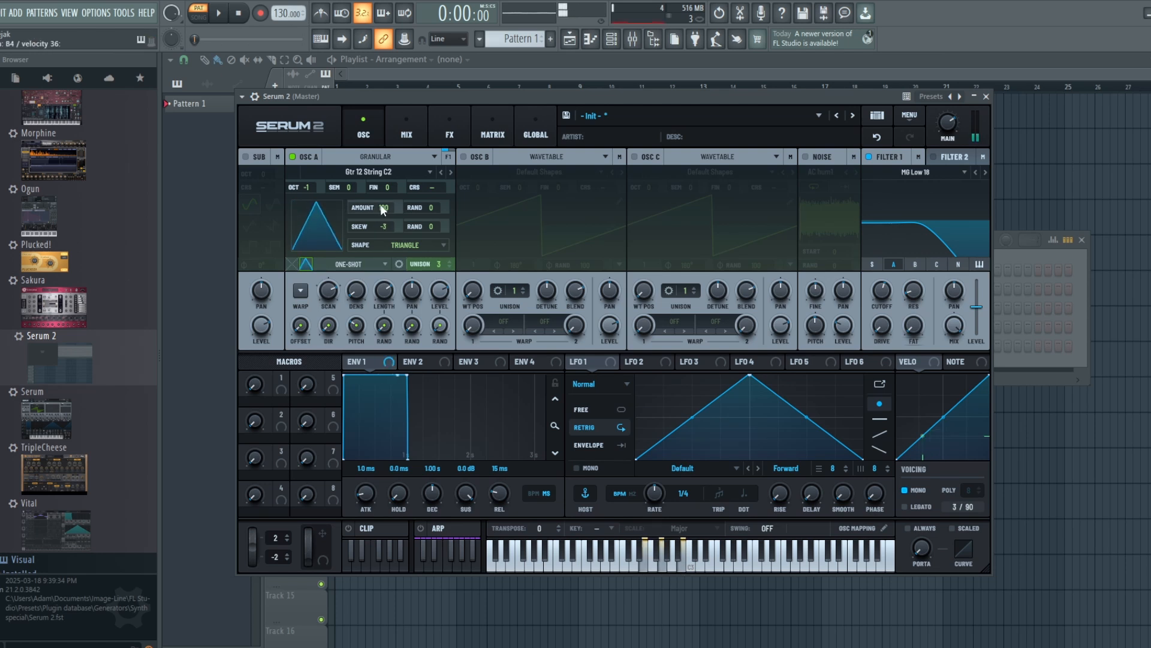